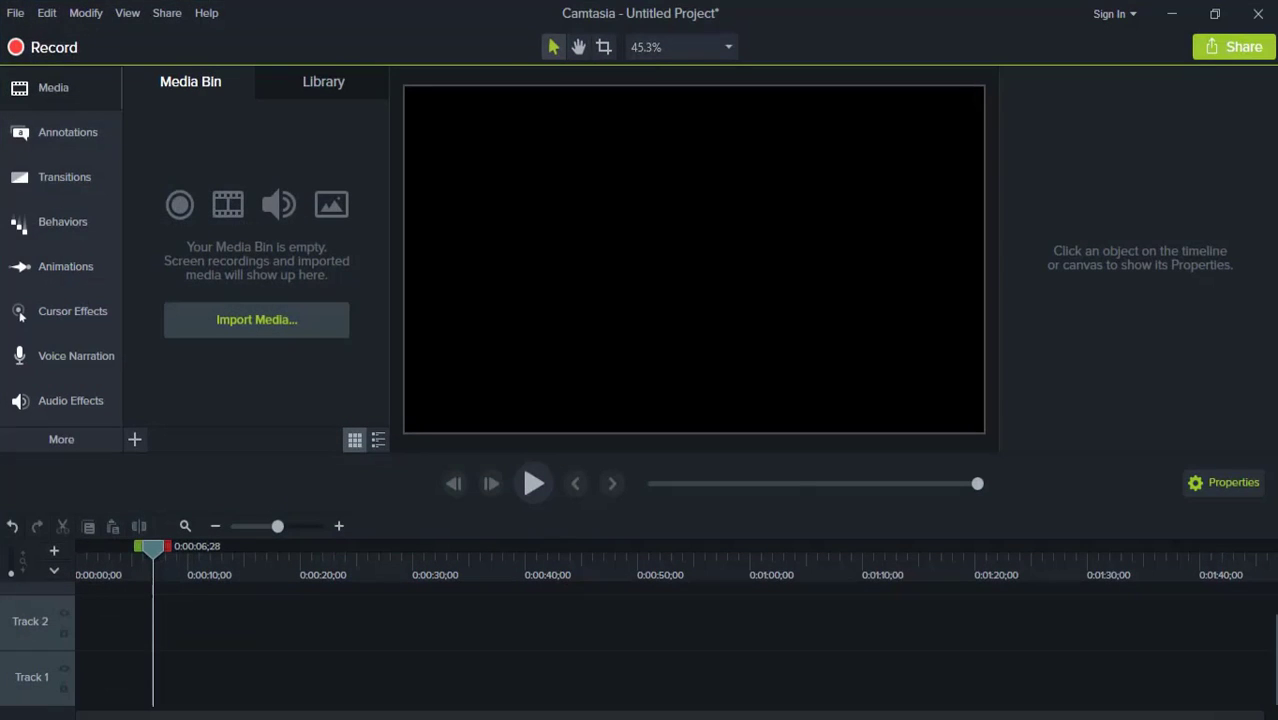
Import 6565.mp4 into the media bin and place it on Track 1 at the very start of the timeline
click(253, 327)
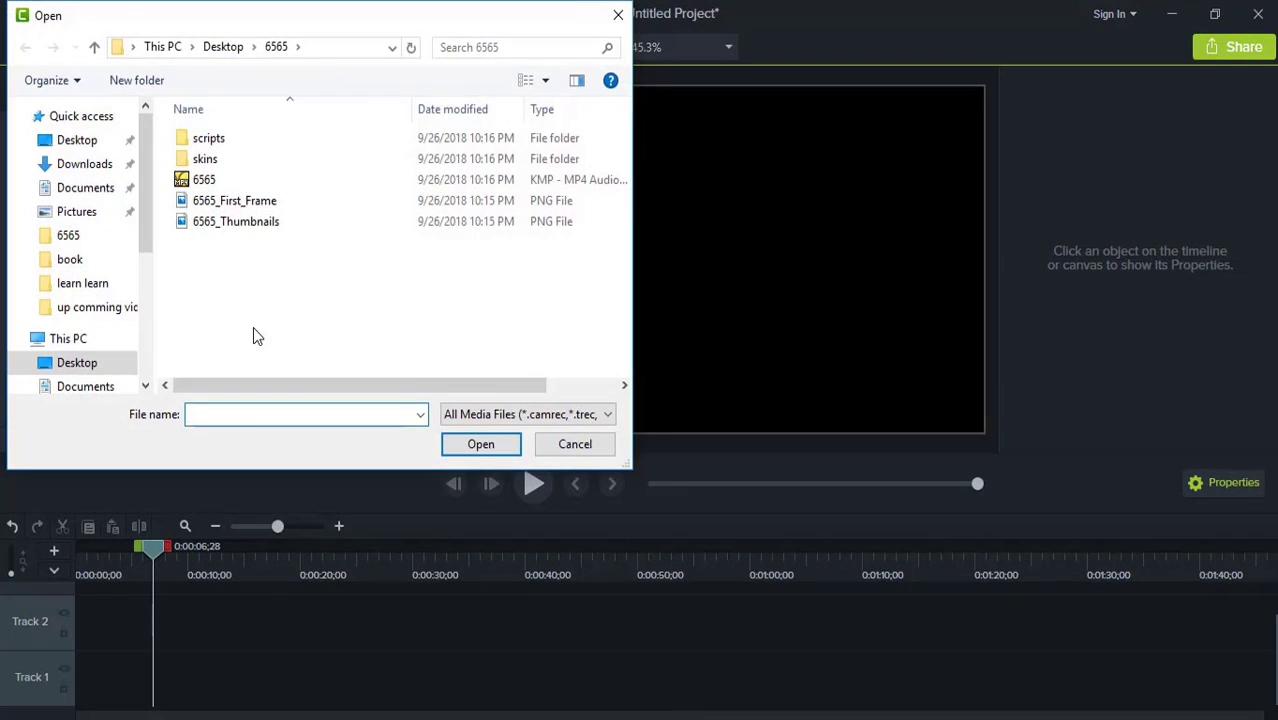
double_click(197, 182)
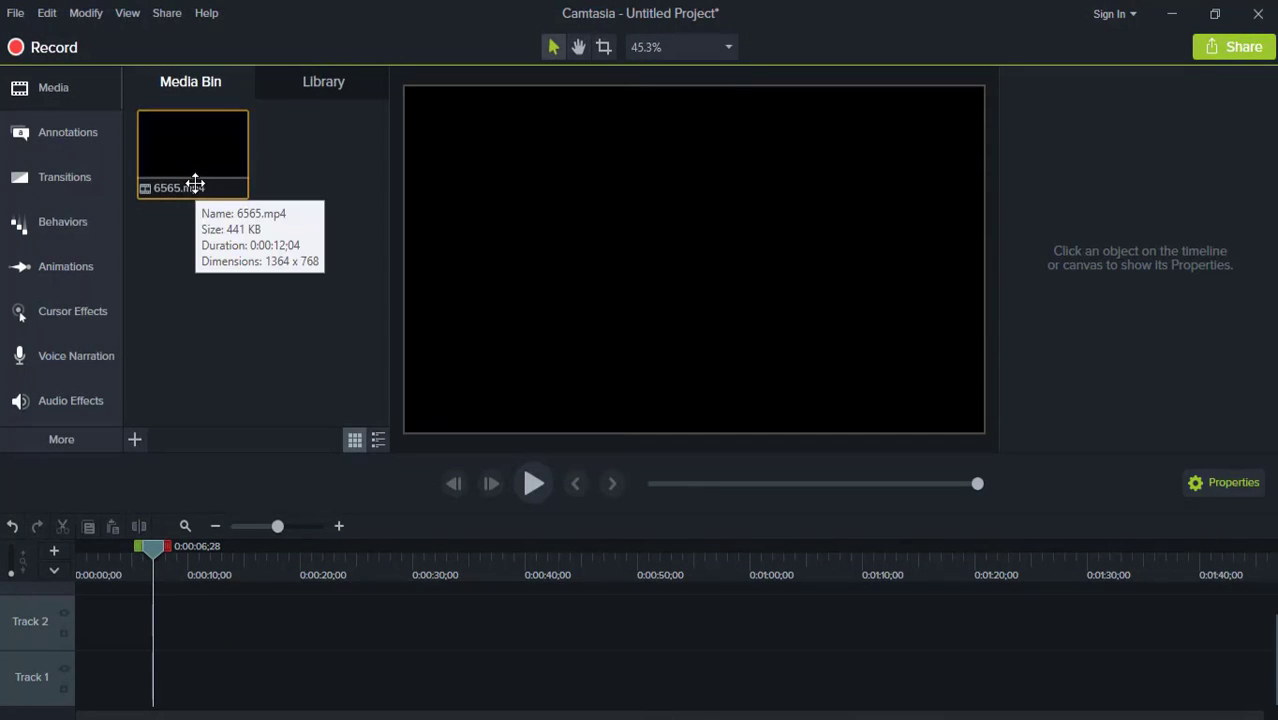
right_click(178, 171)
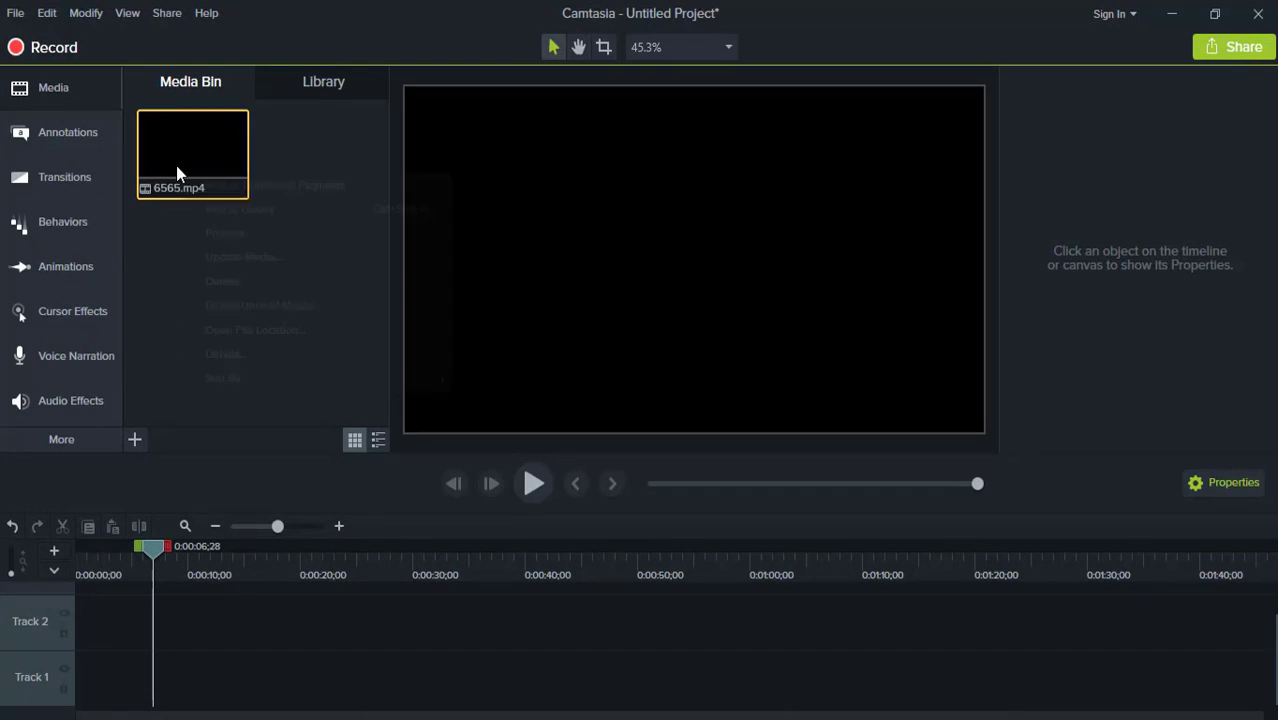
click(232, 186)
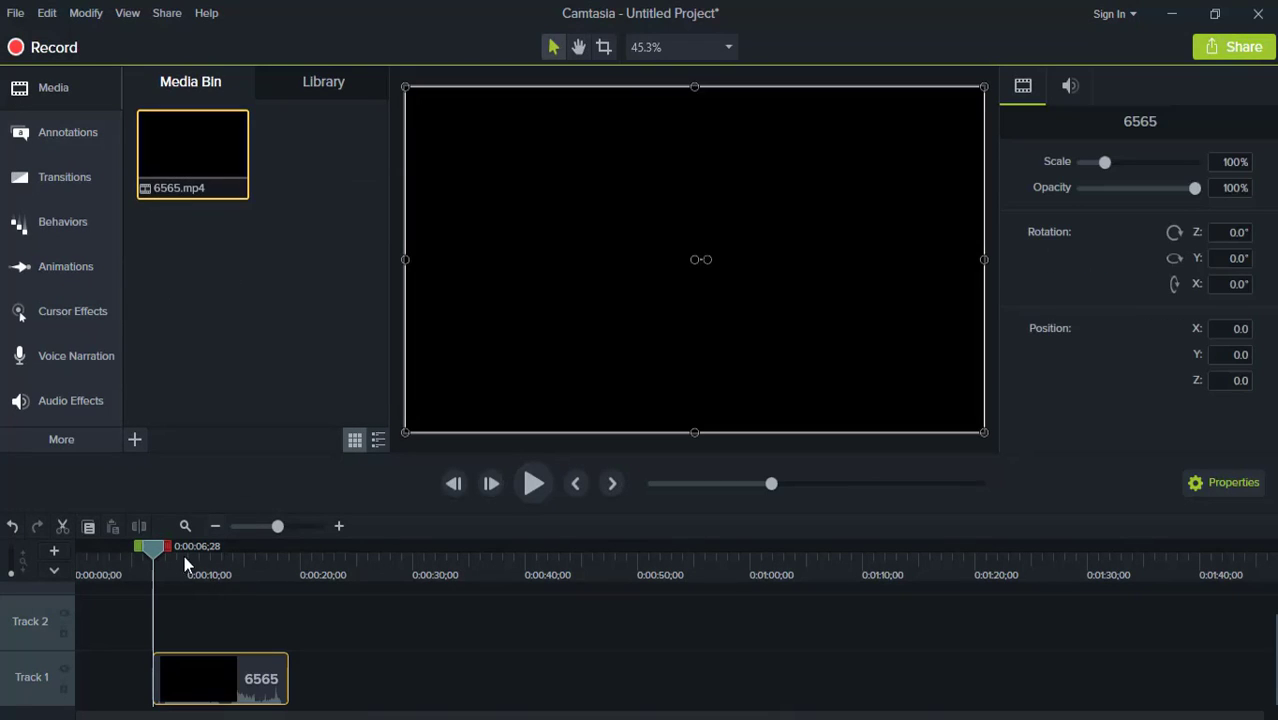
drag(154, 550, 78, 552)
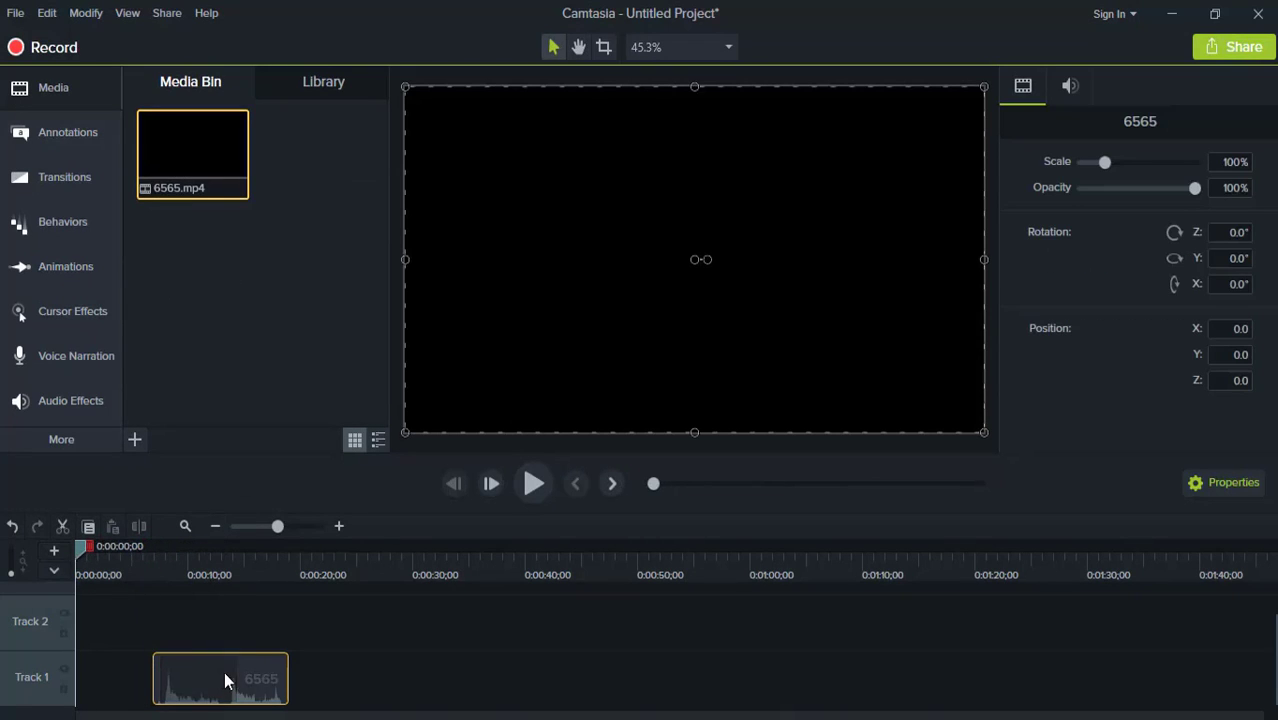
drag(228, 679, 111, 673)
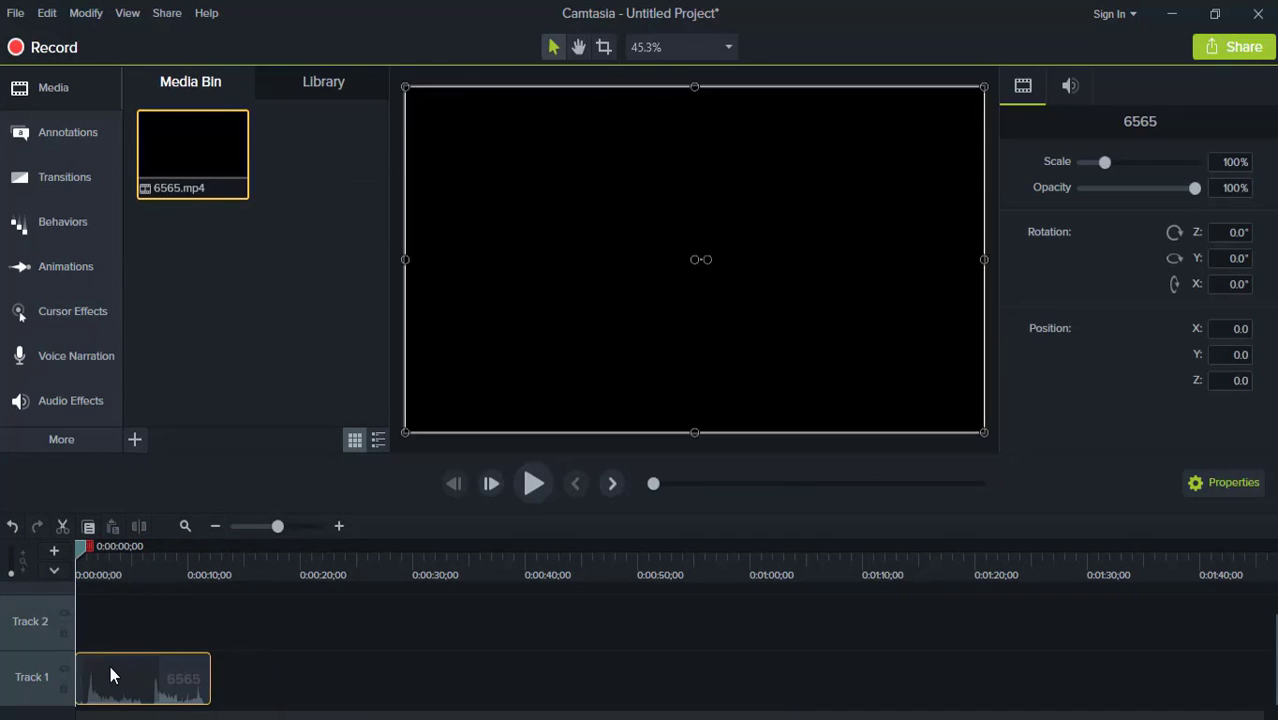
Preview the first seconds of the 6565 clip and separate its audio from its video
click(535, 483)
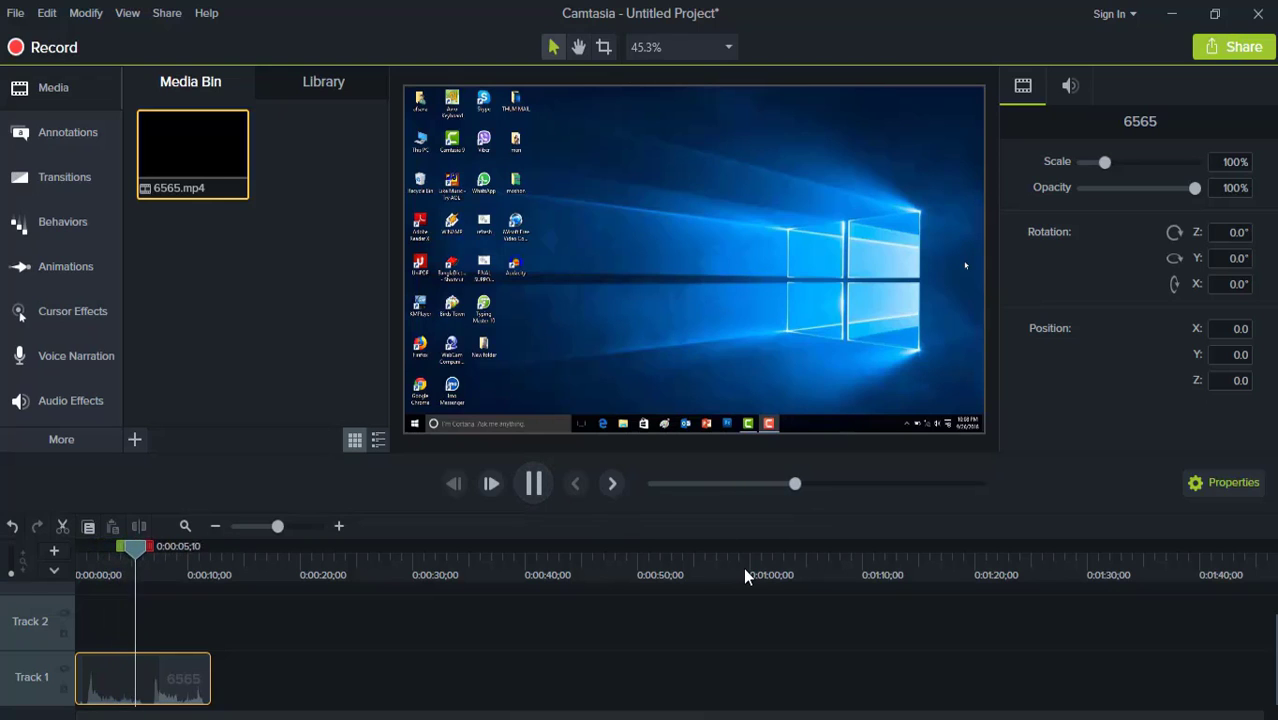
click(535, 484)
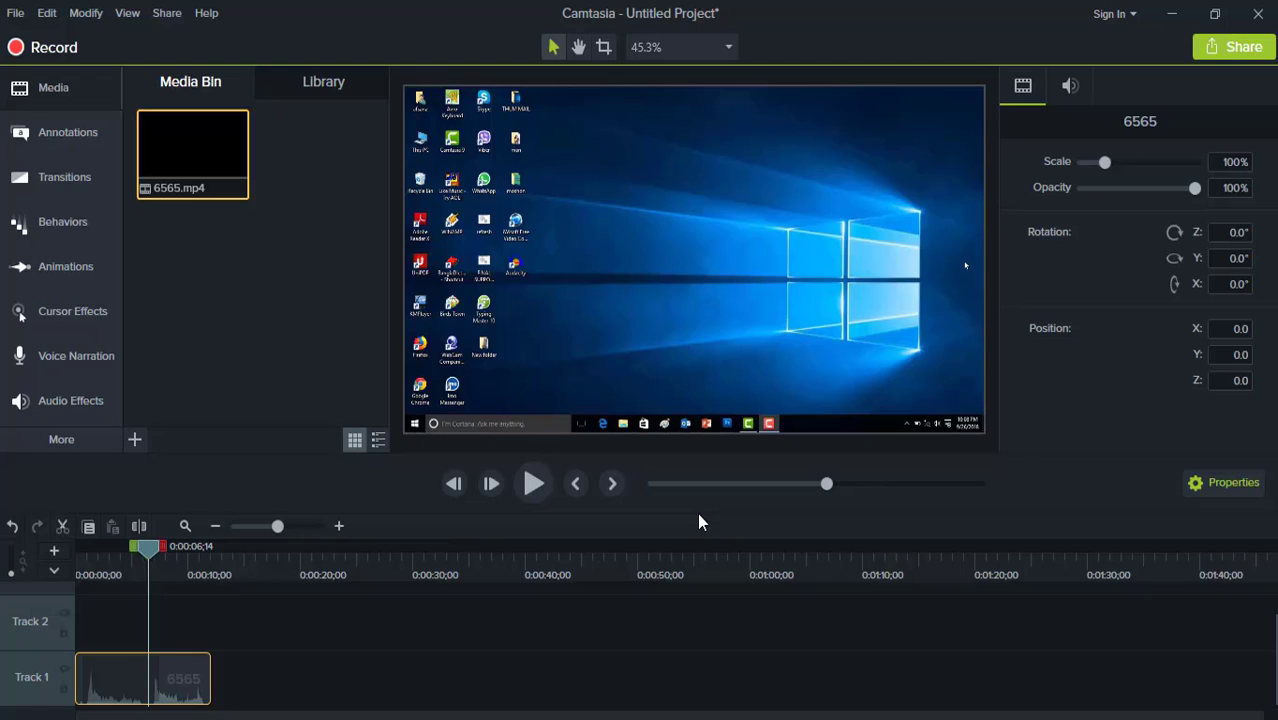
mouse_move(133, 702)
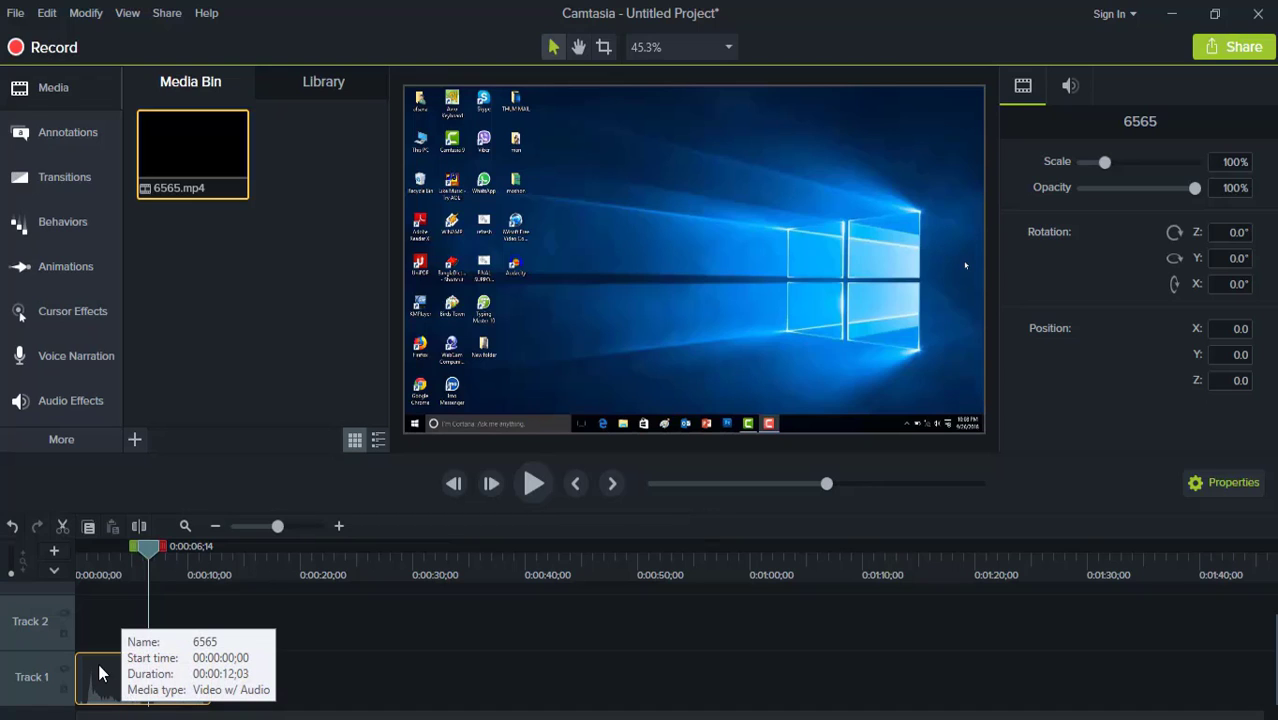
right_click(104, 684)
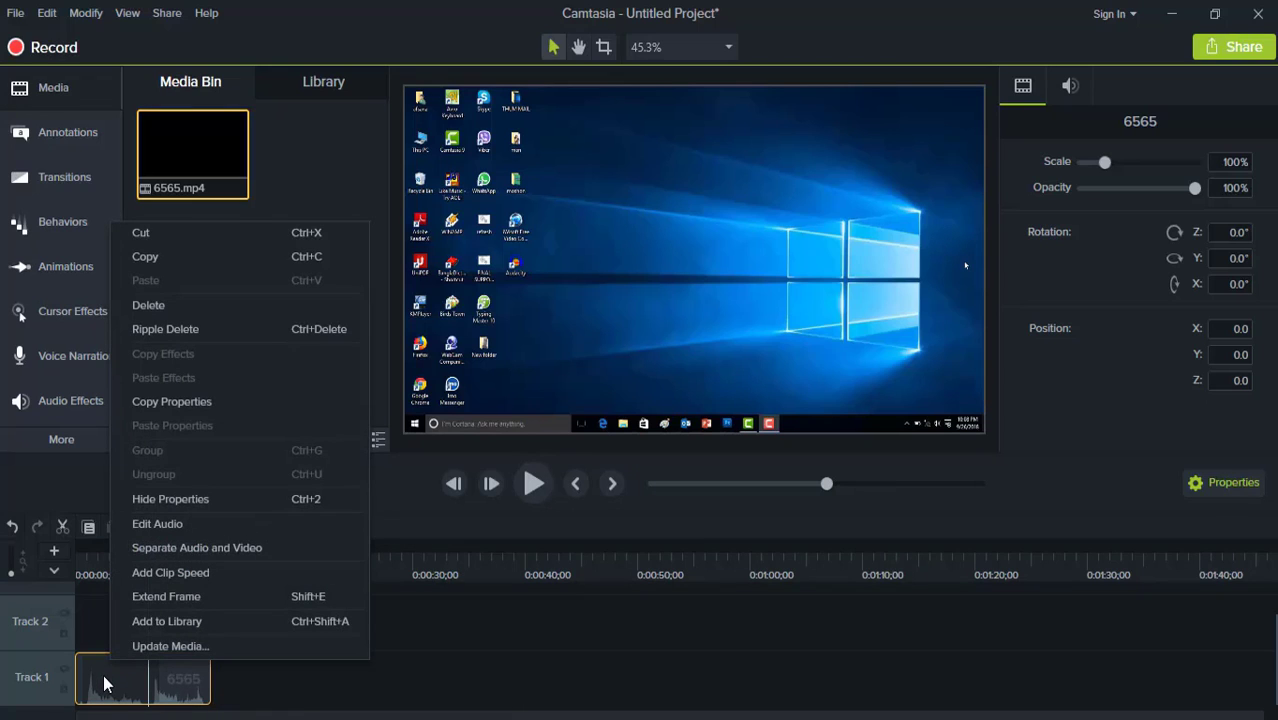
click(178, 549)
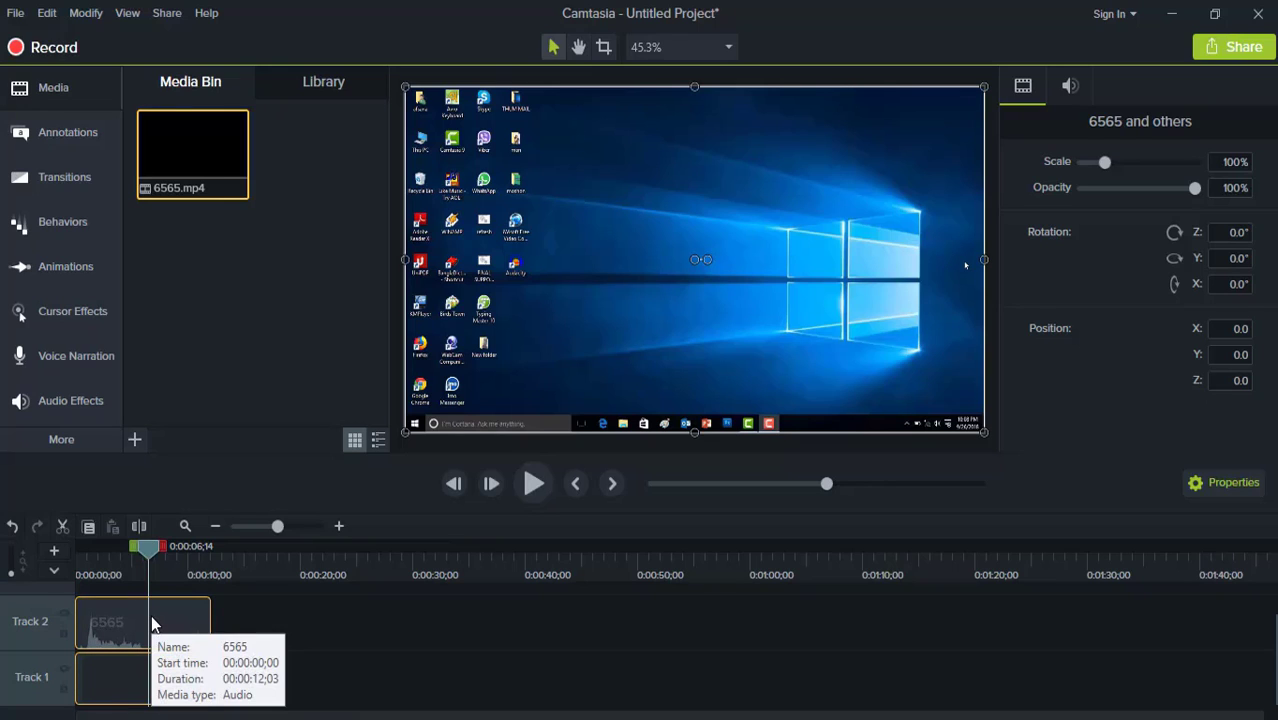
Delete the 6565 video clip from Track 1, keeping only the audio on Track 2
right_click(116, 690)
click(388, 710)
right_click(172, 690)
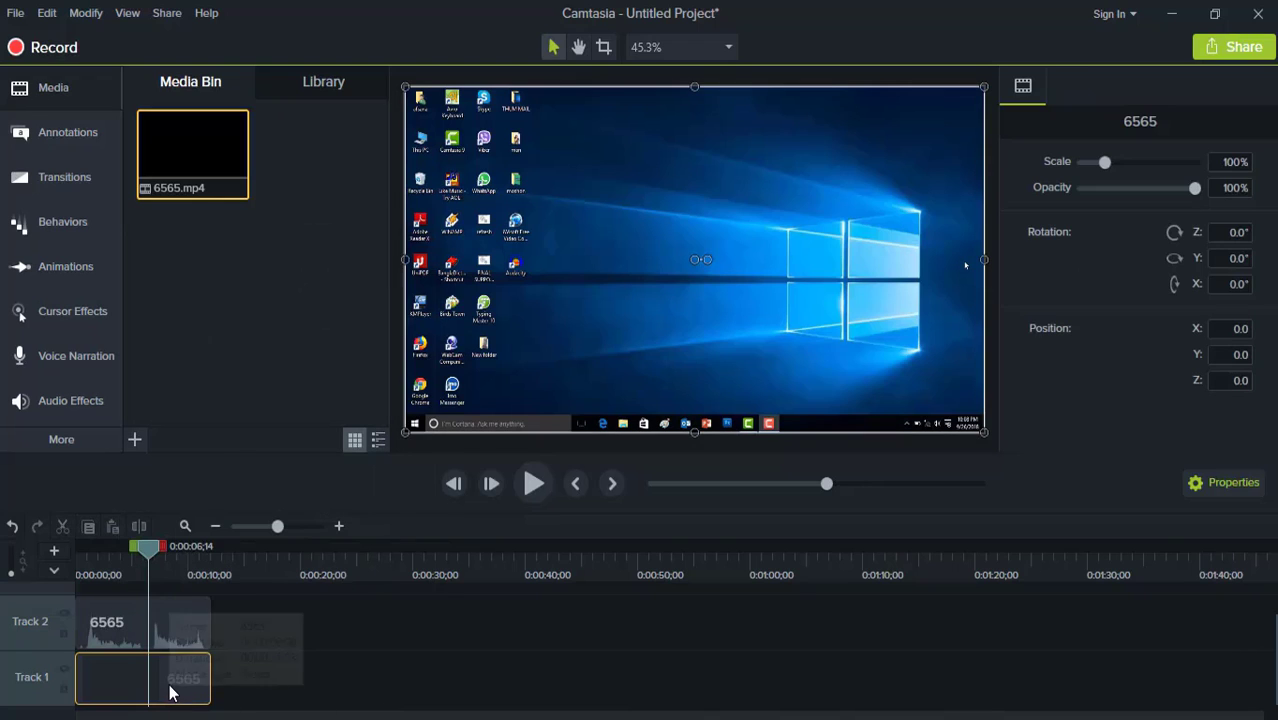
click(206, 312)
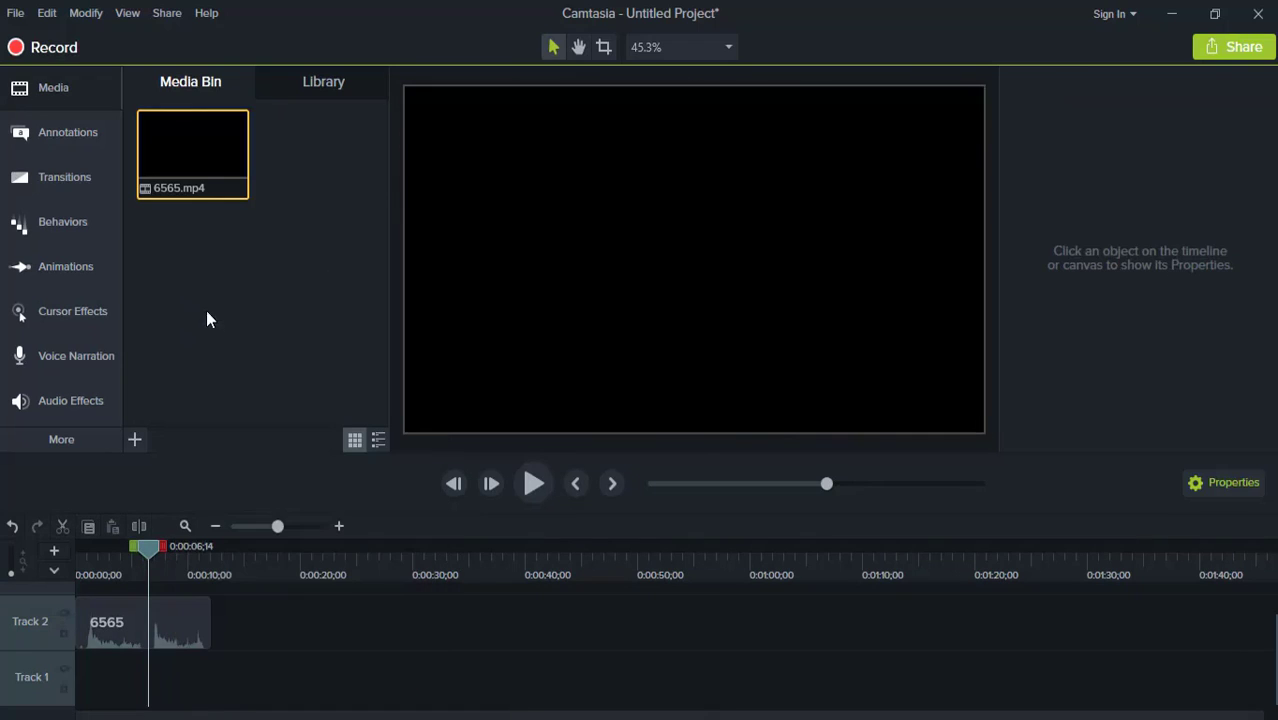
Set up a local production with custom settings, using the M4A audio-only format at a 192 kbps bit rate
click(165, 14)
click(193, 37)
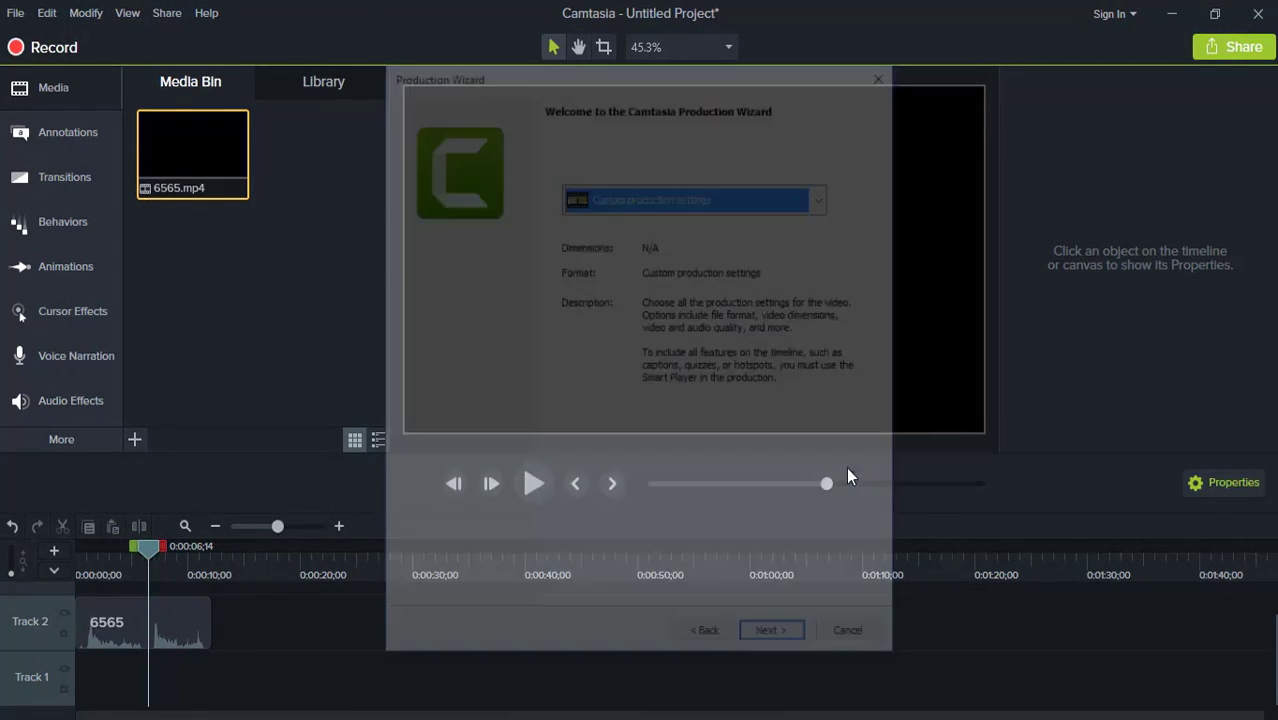
click(845, 467)
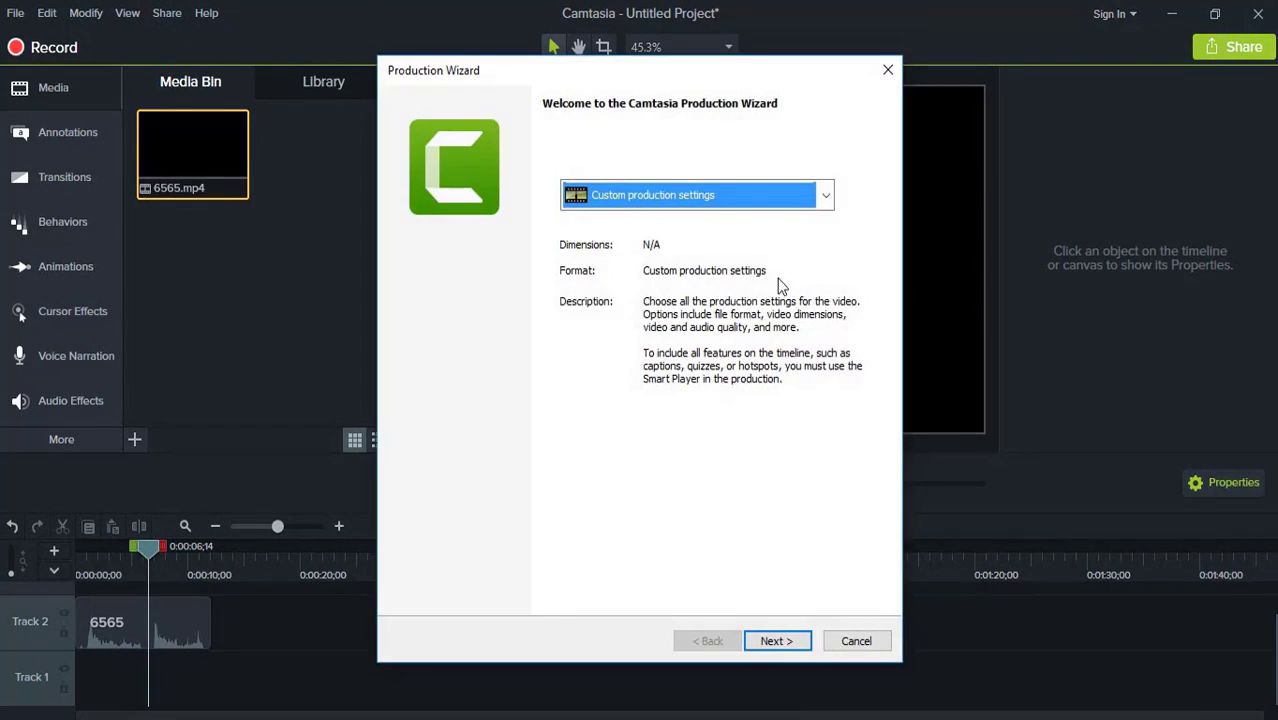
click(776, 641)
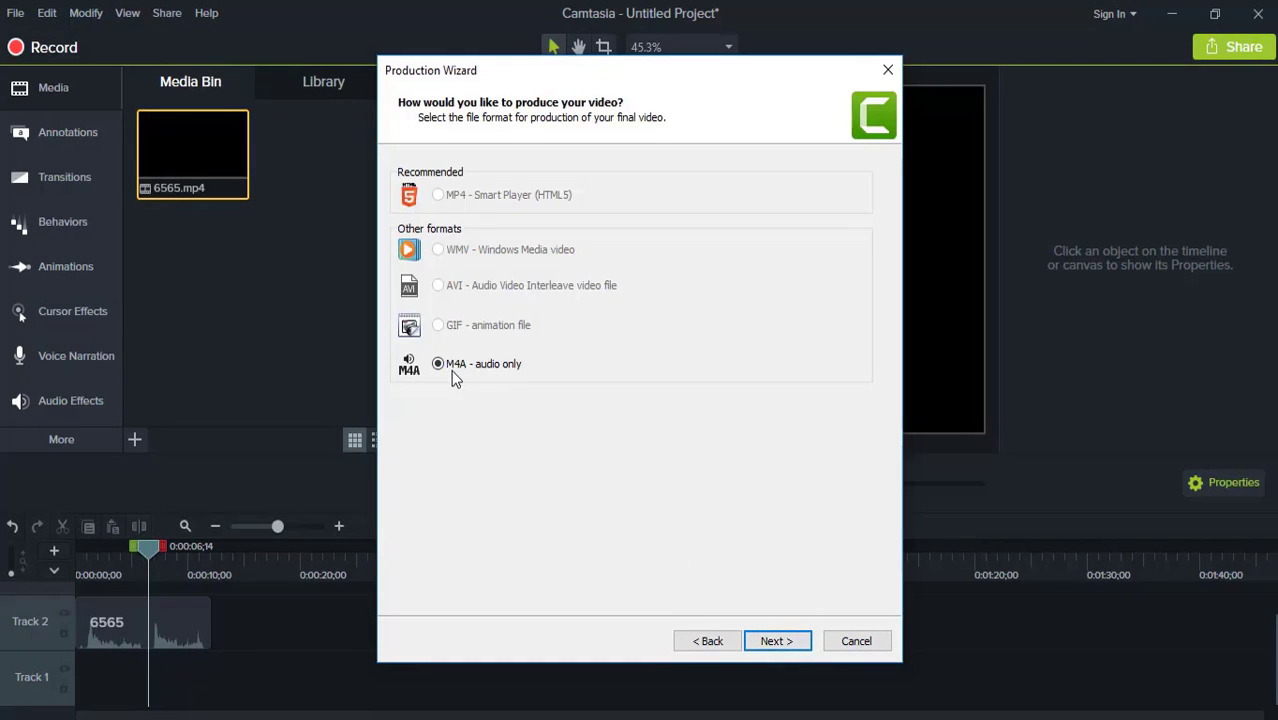
click(784, 648)
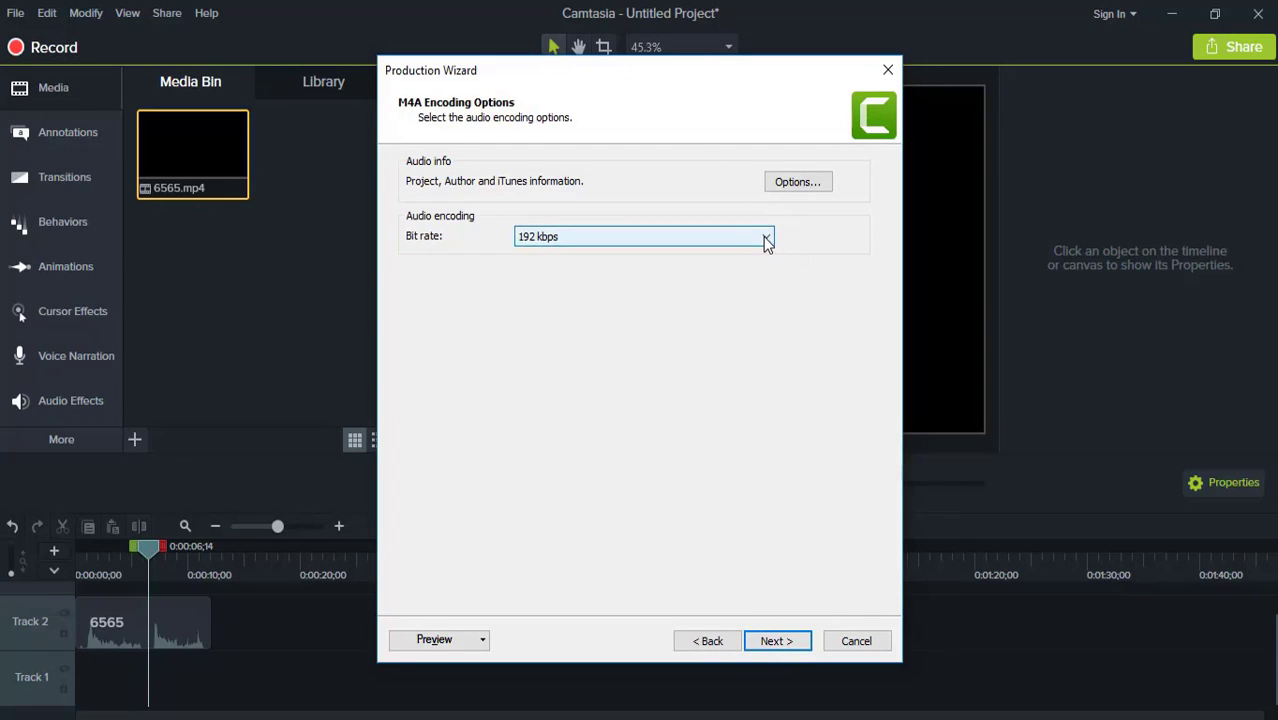
click(773, 640)
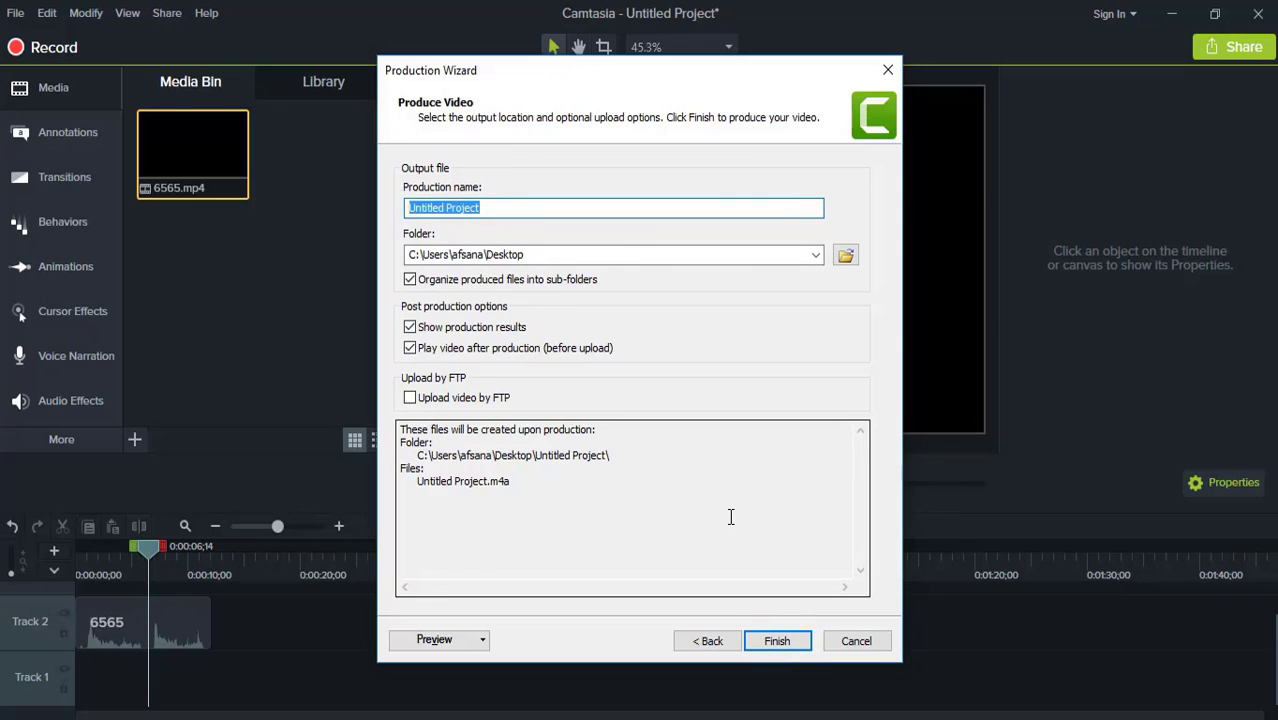
Name the production 12w, produce it to the desktop, and close the music player and the production results
text(12w)
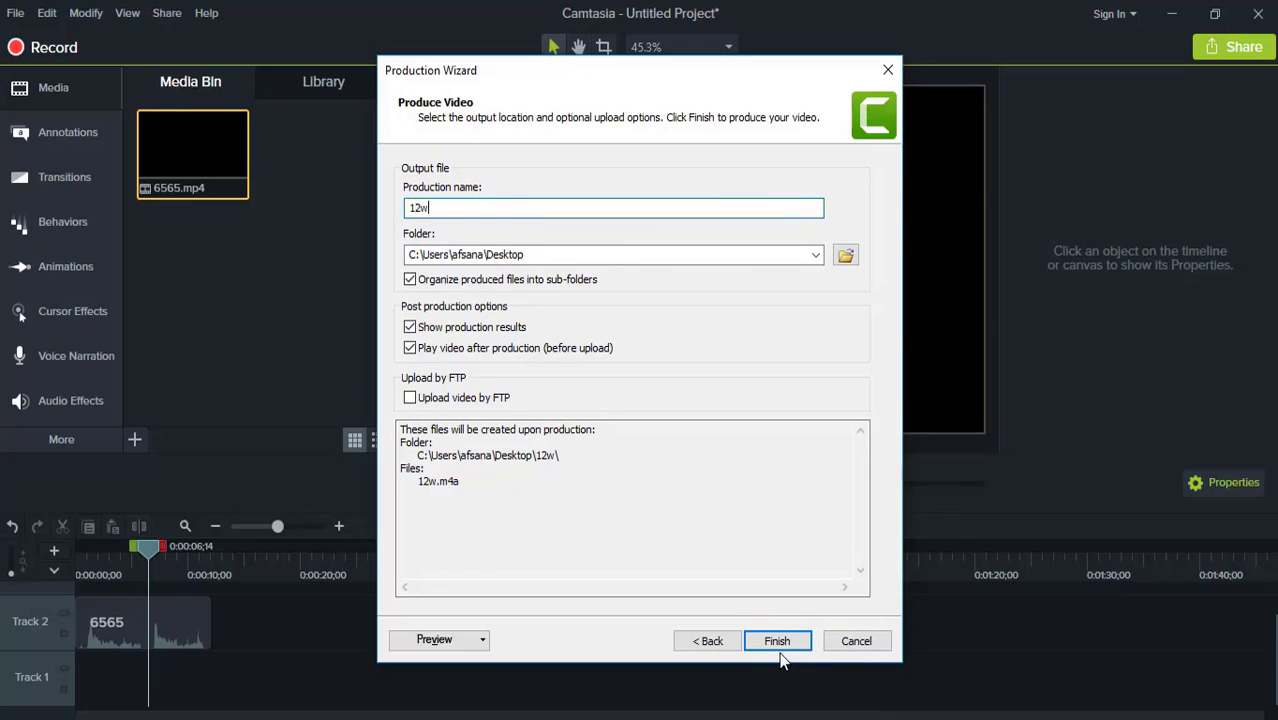
click(778, 641)
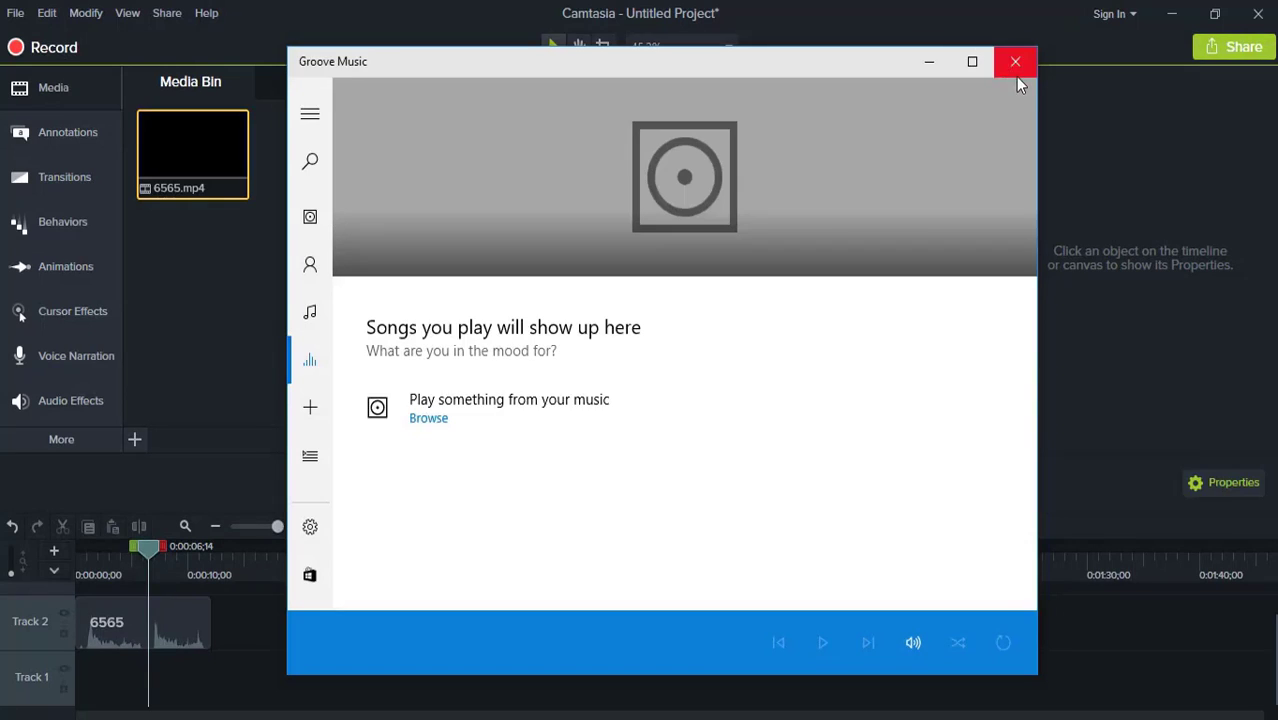
click(1015, 66)
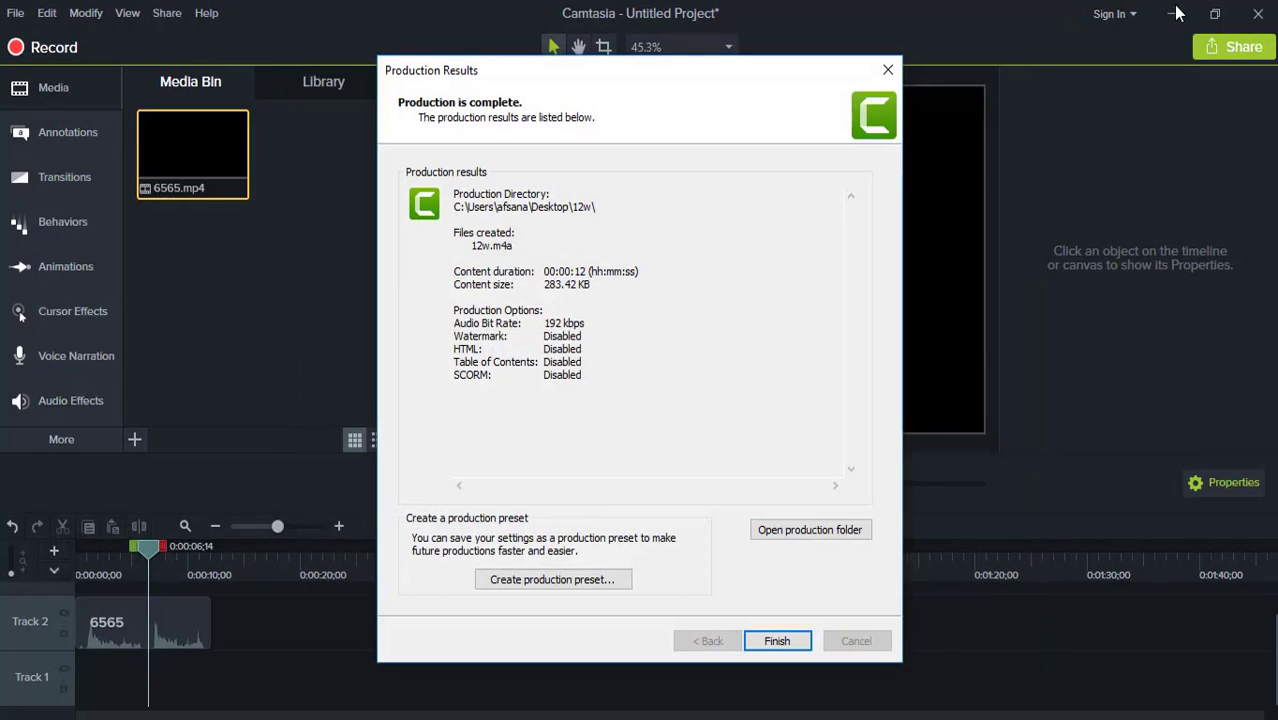
click(777, 641)
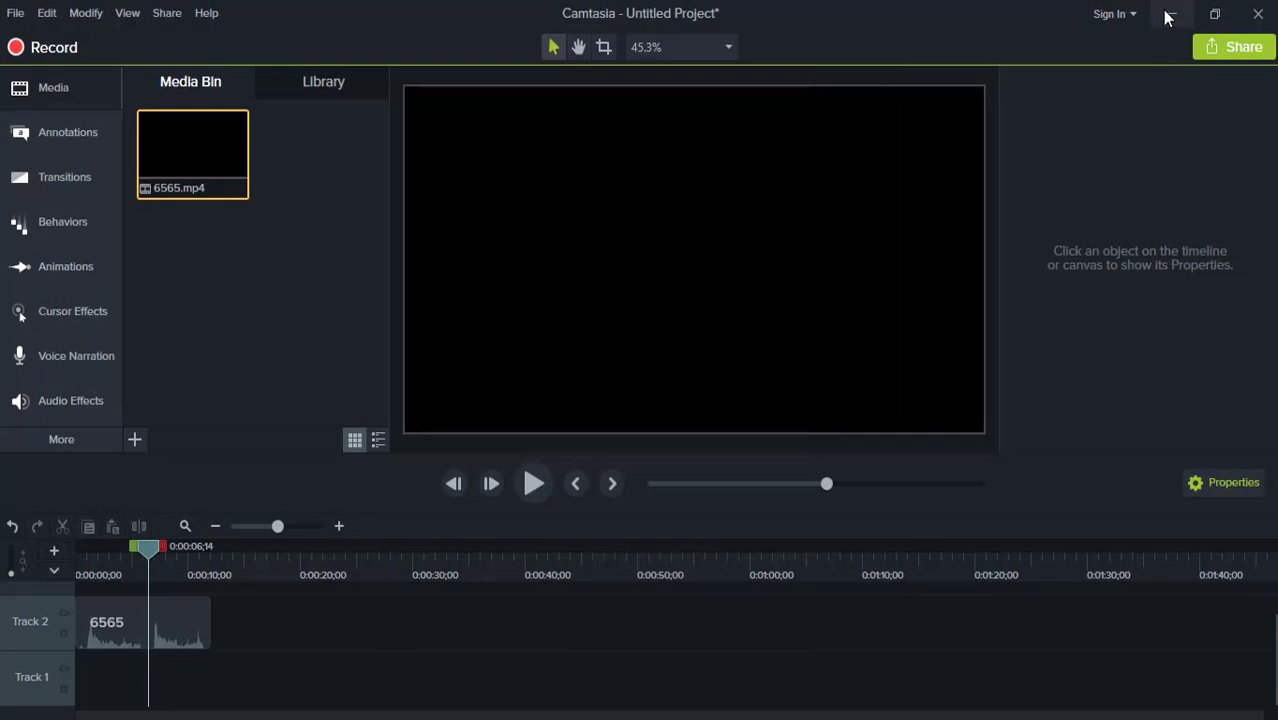
Minimize Camtasia and move the 12w audio file out of the desktop's 12w folder onto the desktop
click(1168, 14)
double_click(175, 668)
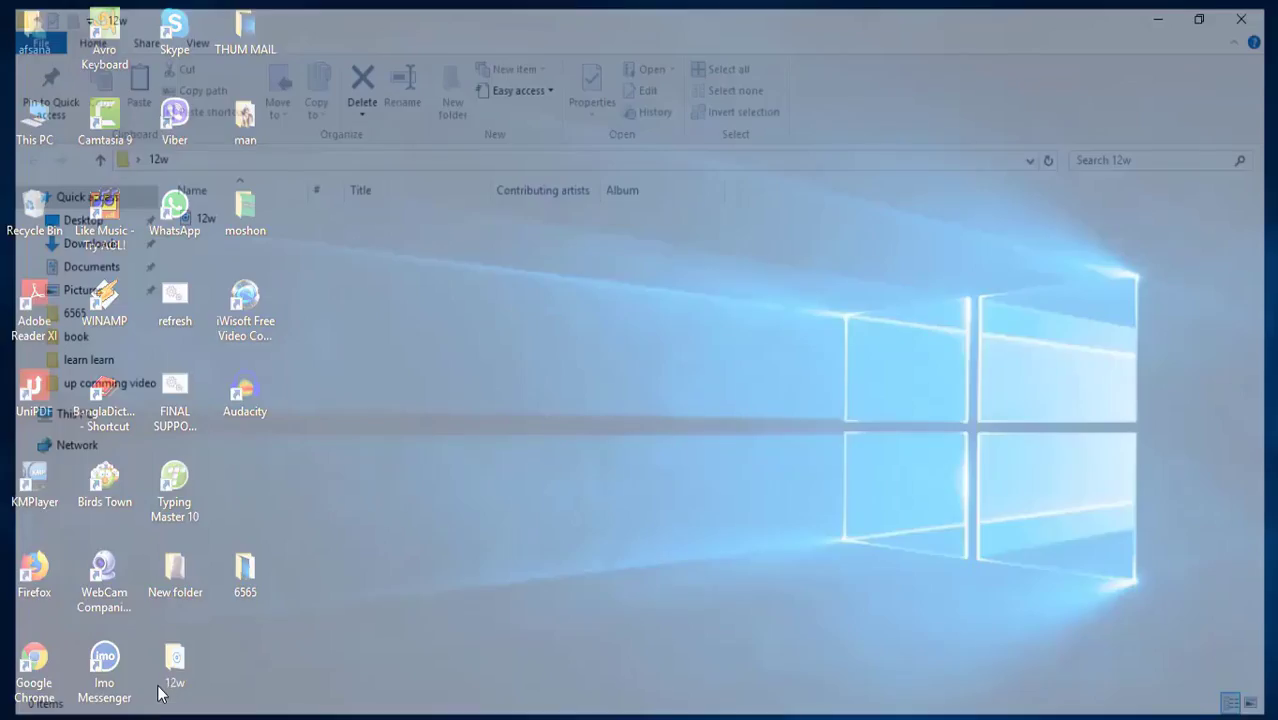
click(188, 220)
right_click(189, 226)
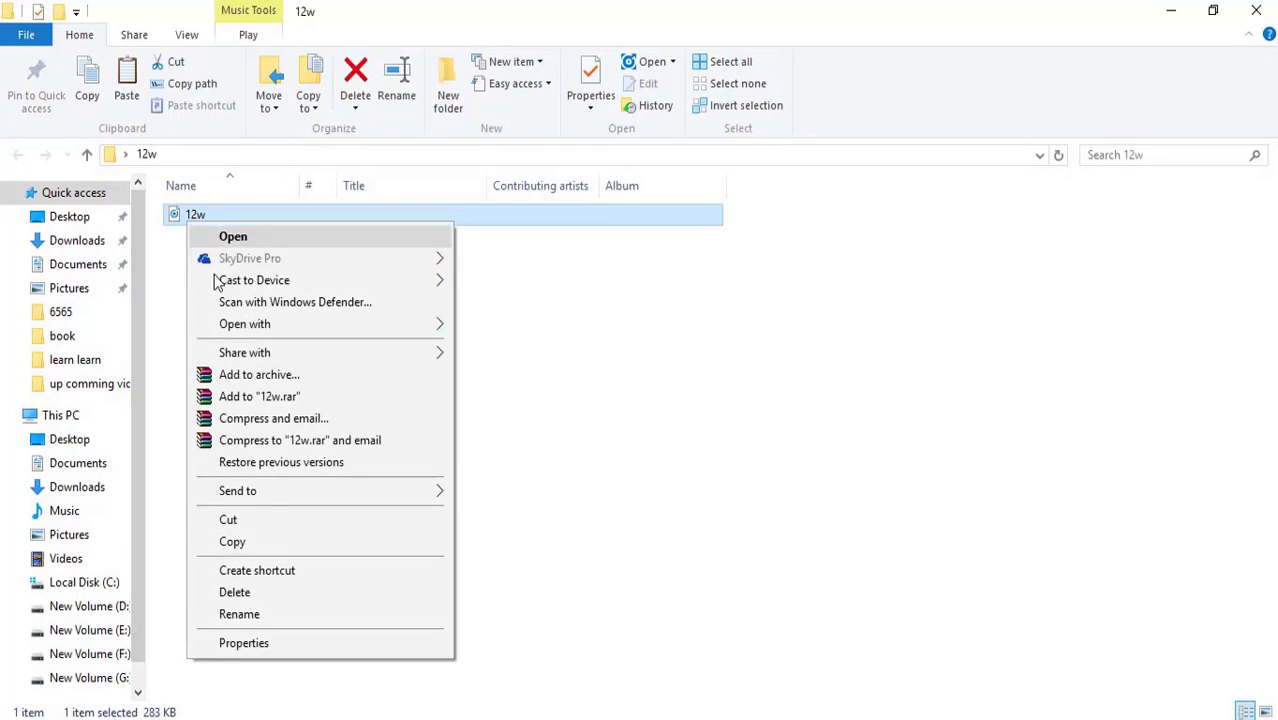
click(248, 520)
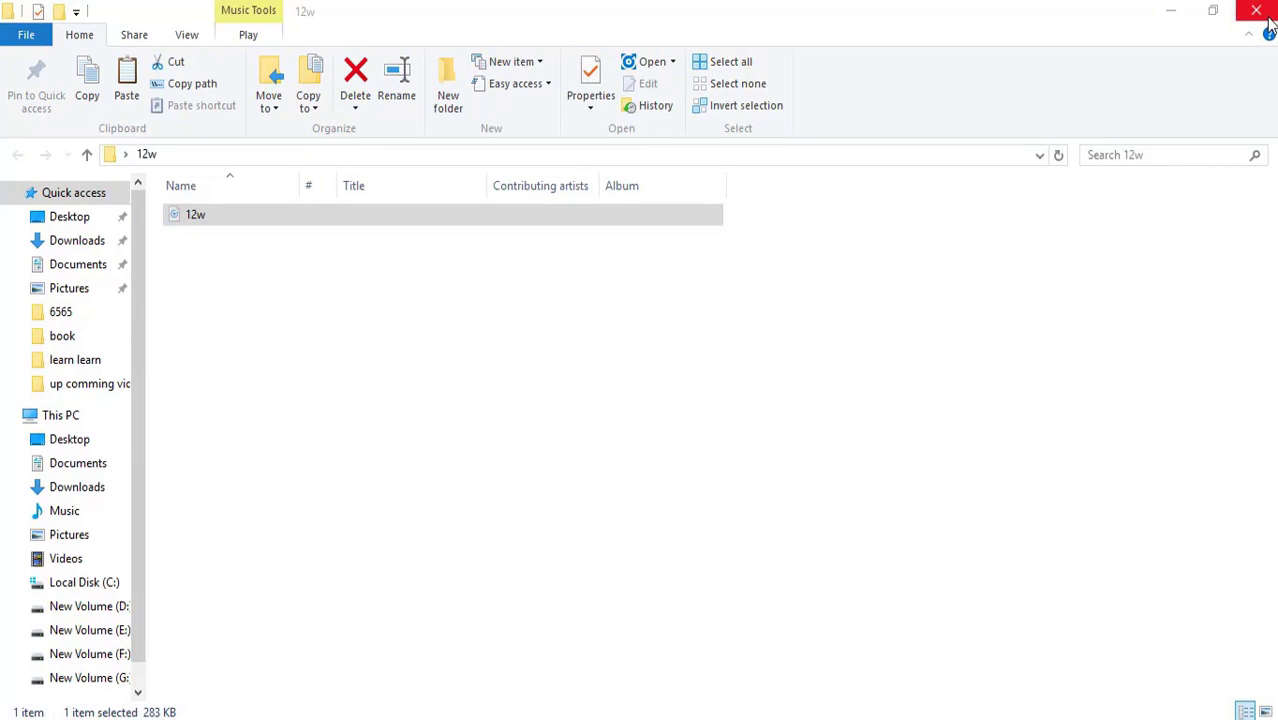
click(1256, 10)
right_click(1046, 212)
click(1043, 253)
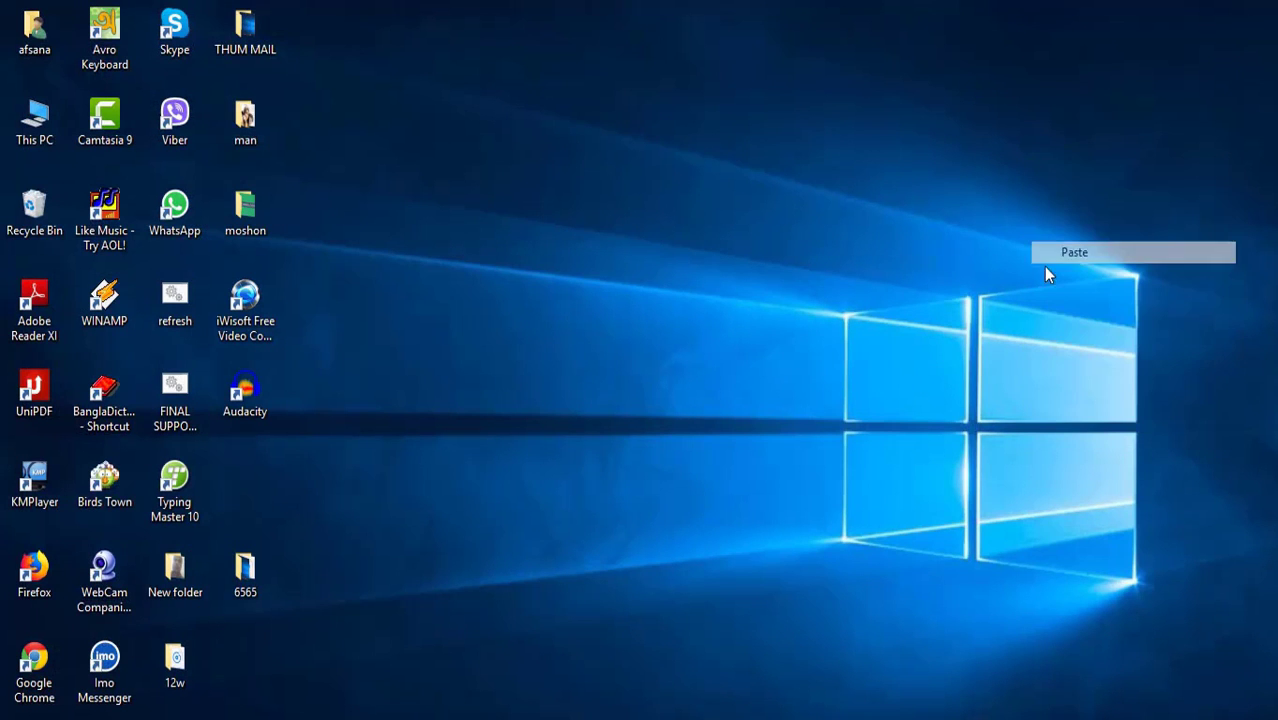
click(860, 311)
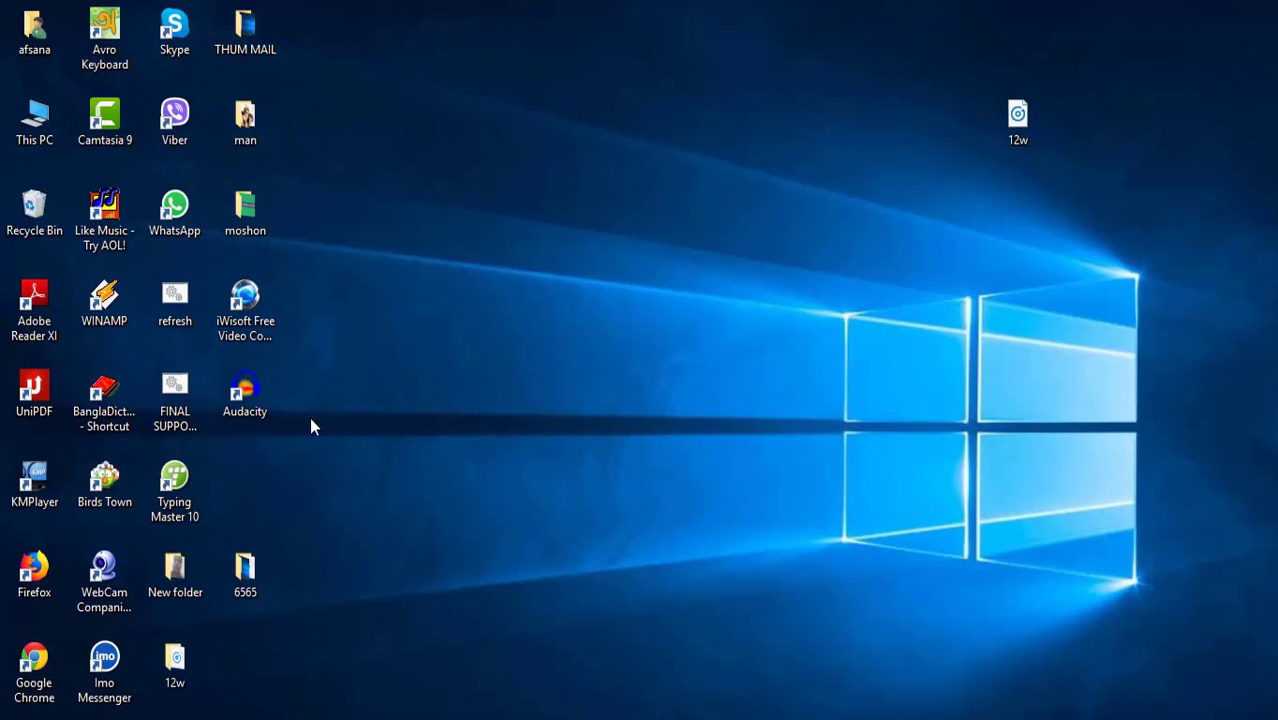
Open Audacity and restore it to a smaller window that leaves the 12w audio file on the desktop exposed
double_click(247, 405)
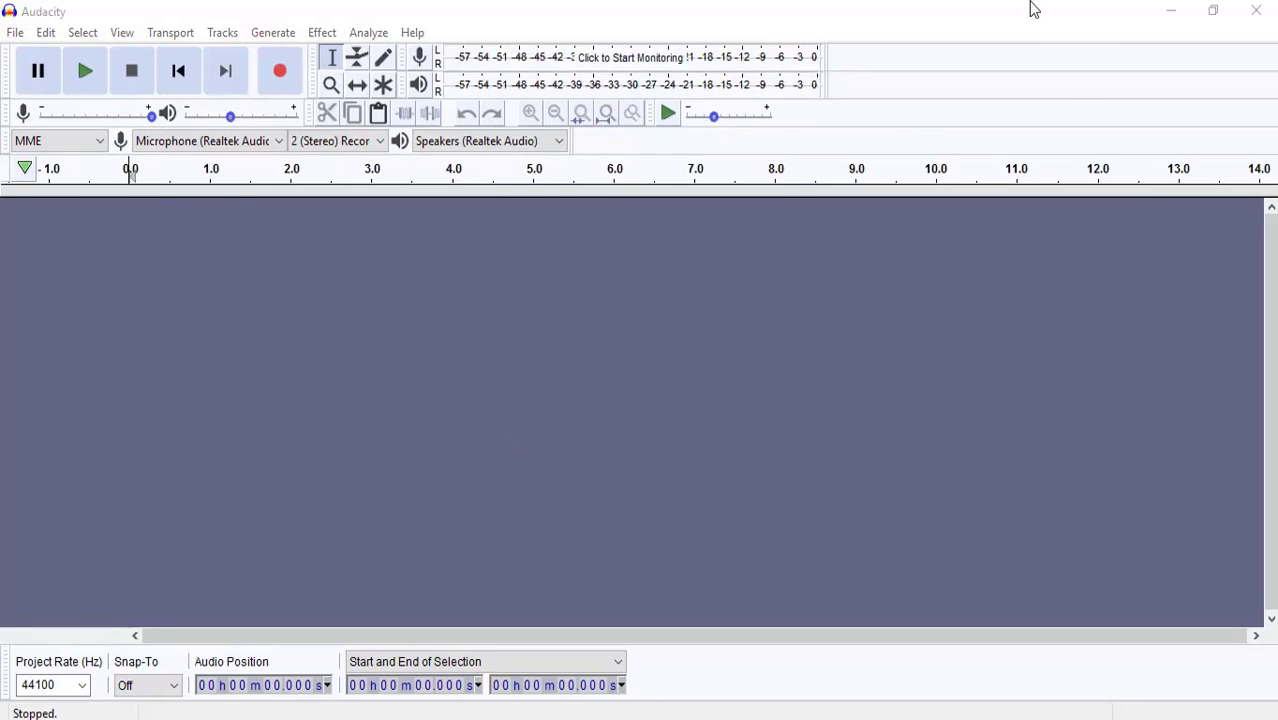
double_click(1034, 10)
drag(1018, 106, 952, 217)
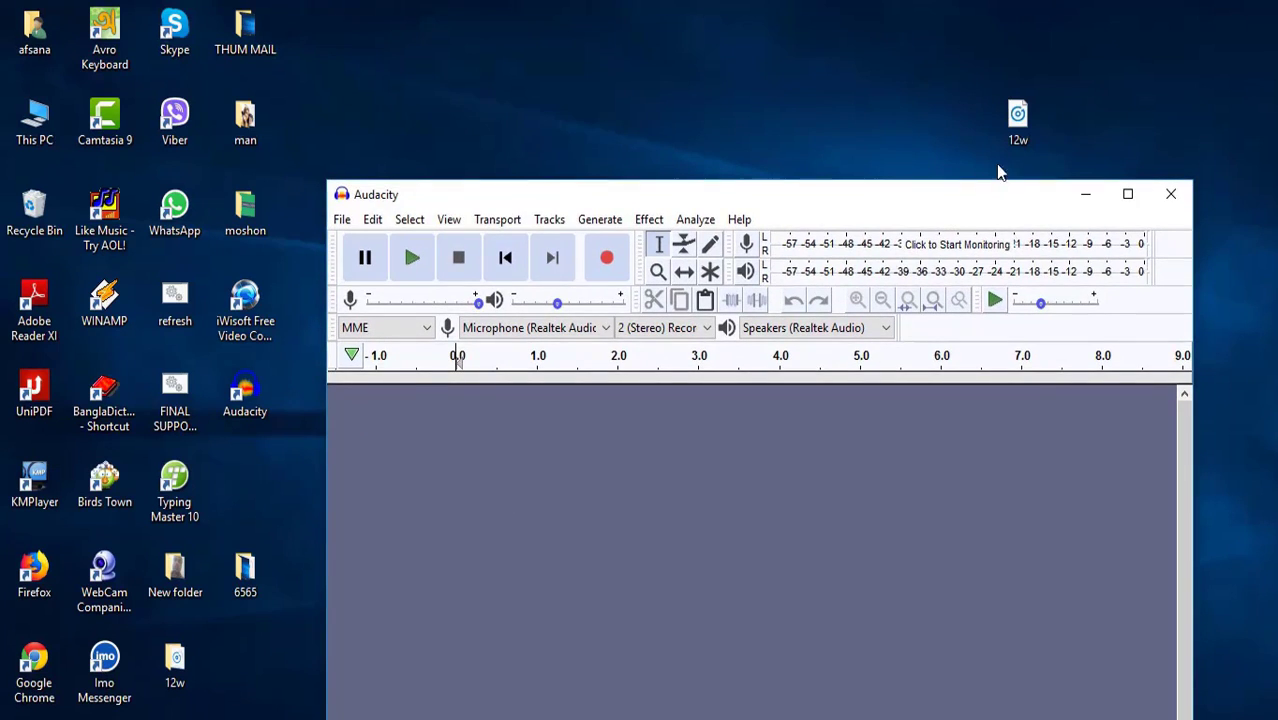
Try to import the desktop file 12w.m4a into Audacity, and minimize Audacity
drag(1020, 117, 782, 464)
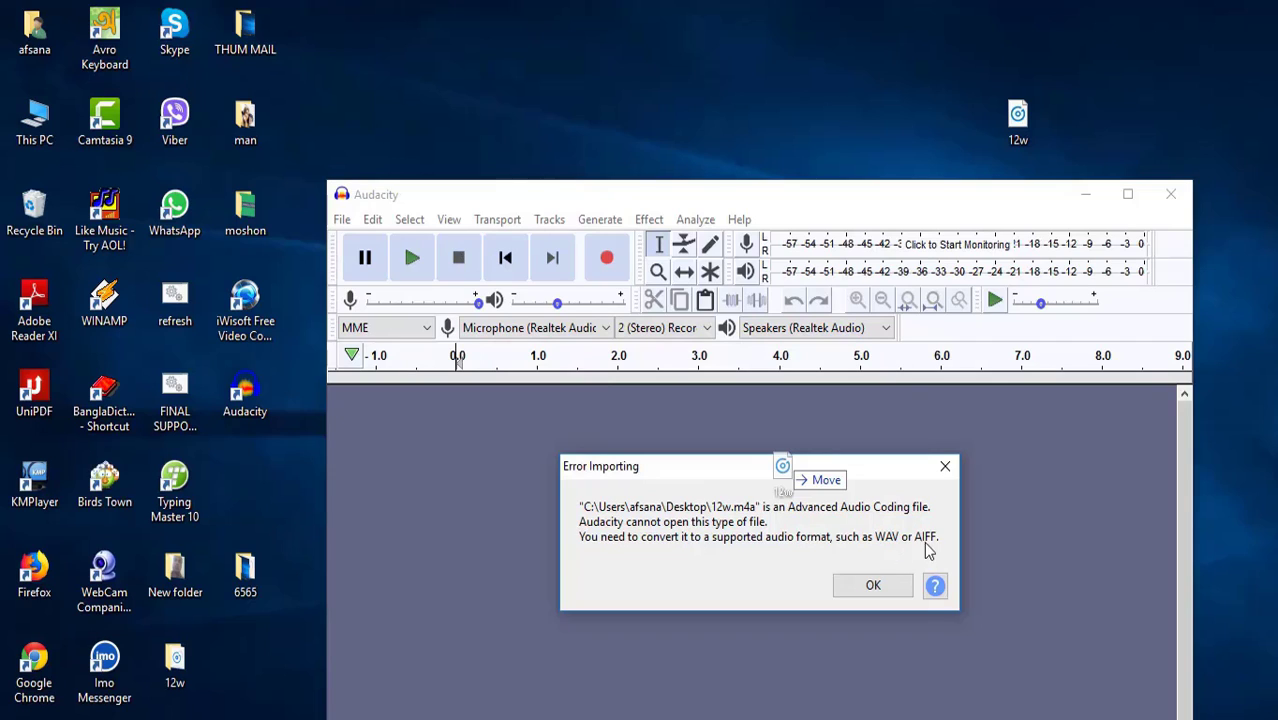
click(874, 589)
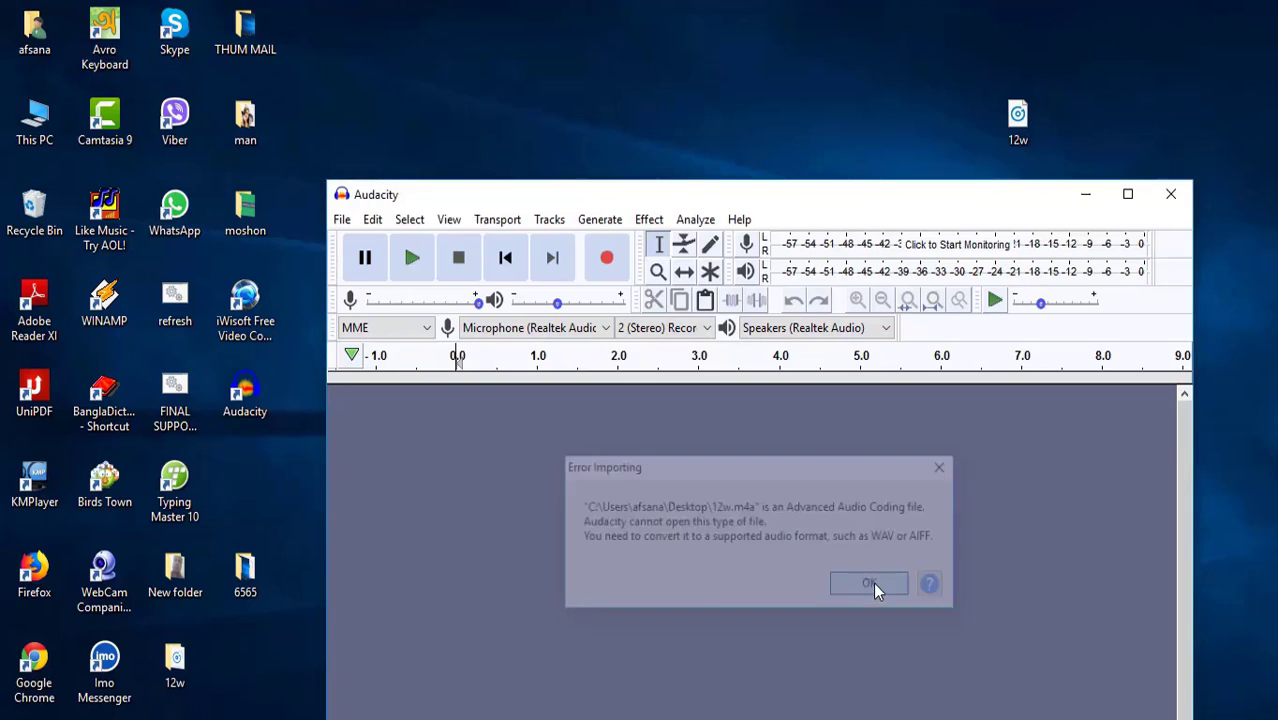
click(1086, 197)
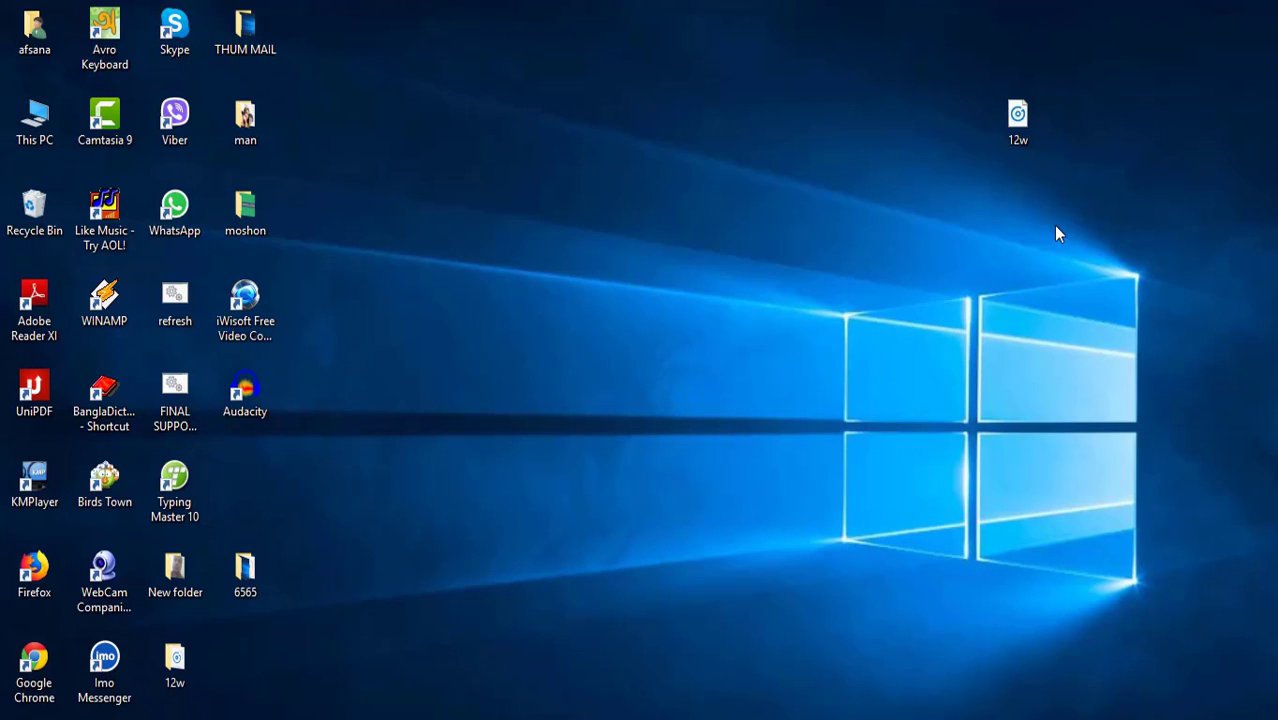
Open iWisoft Free Video Converter, close the browser page it launches, and move its window clear of the 12w audio file
double_click(243, 305)
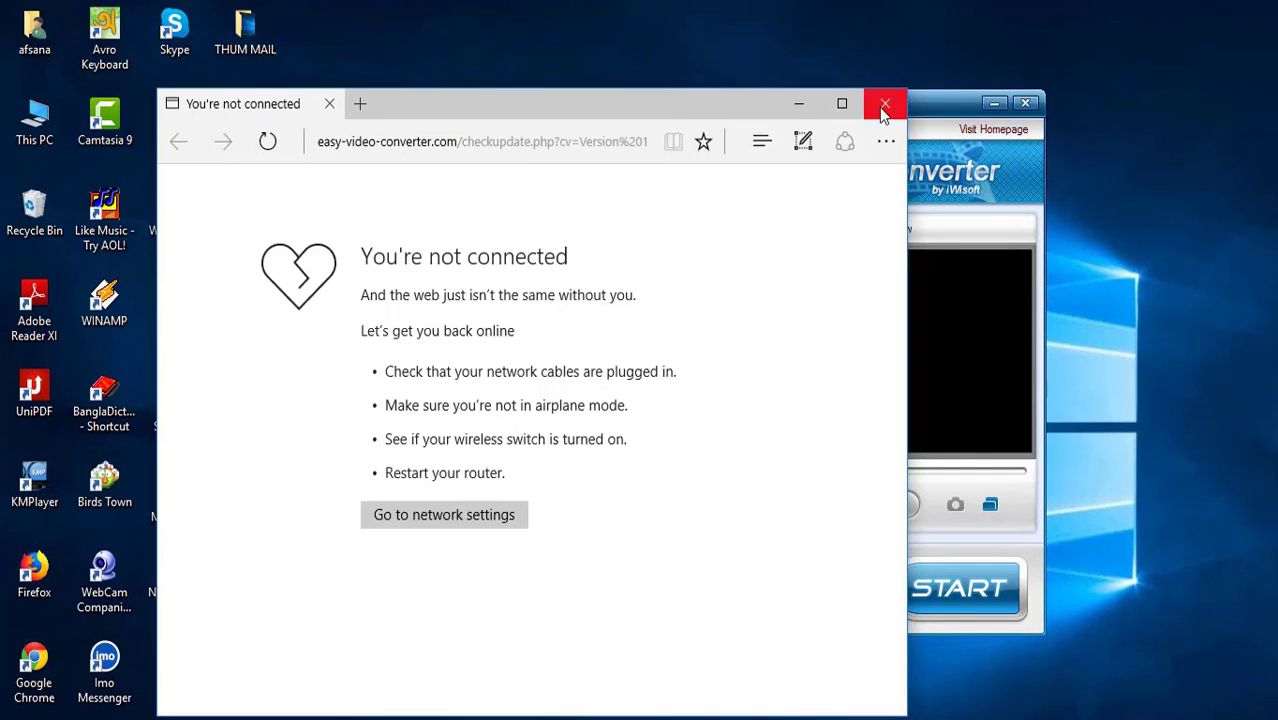
click(883, 106)
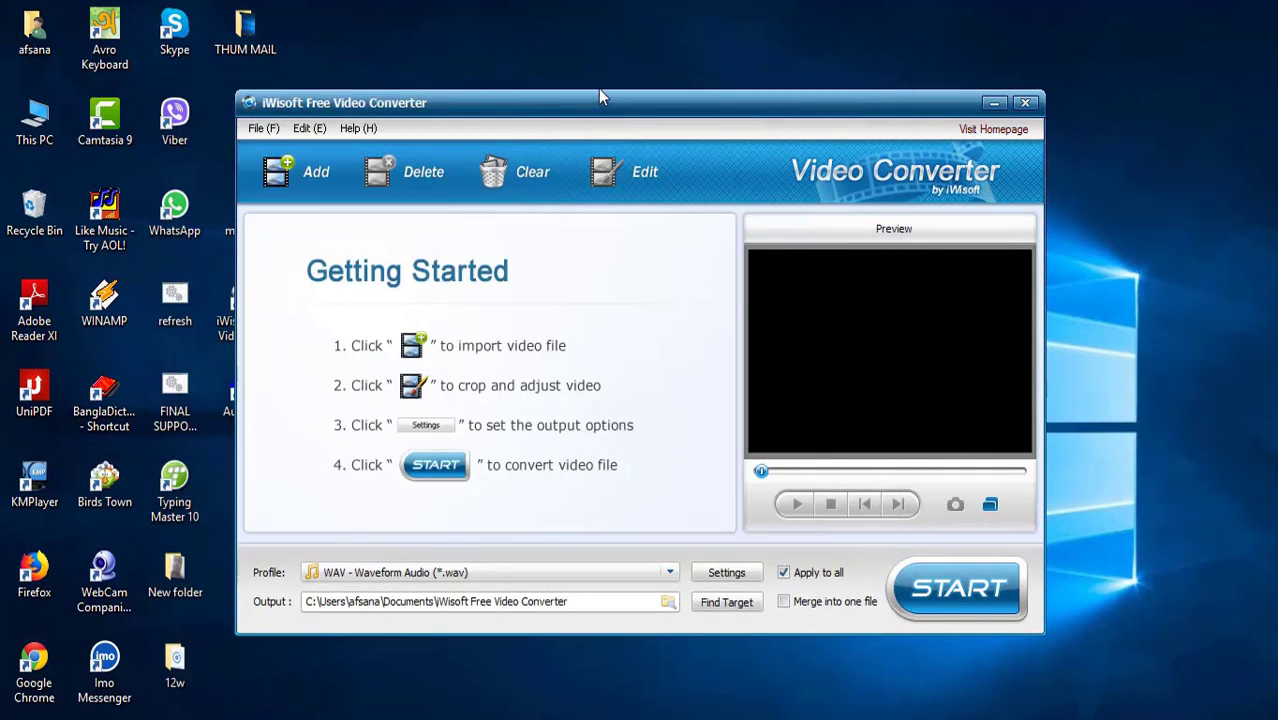
drag(748, 100, 804, 182)
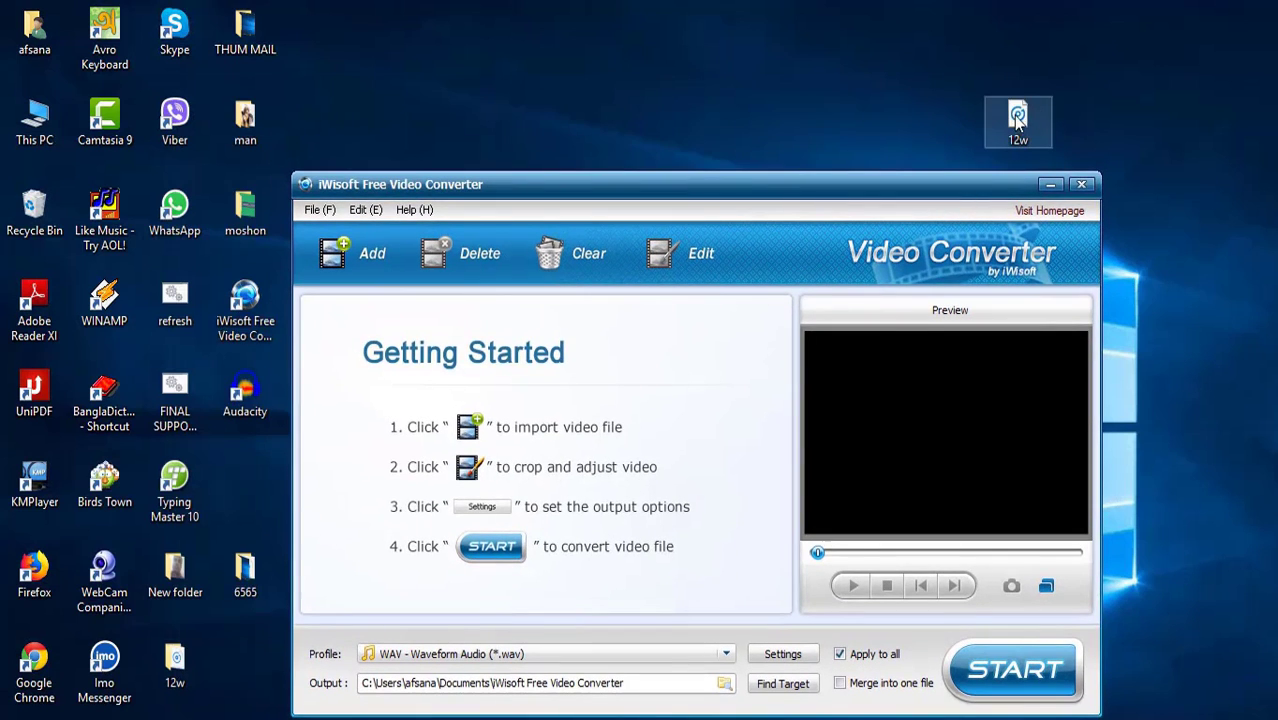
Add the desktop file 12w.m4a to the converter and convert it with the AIFF - Audio Interchange File Format profile
drag(1018, 118, 600, 320)
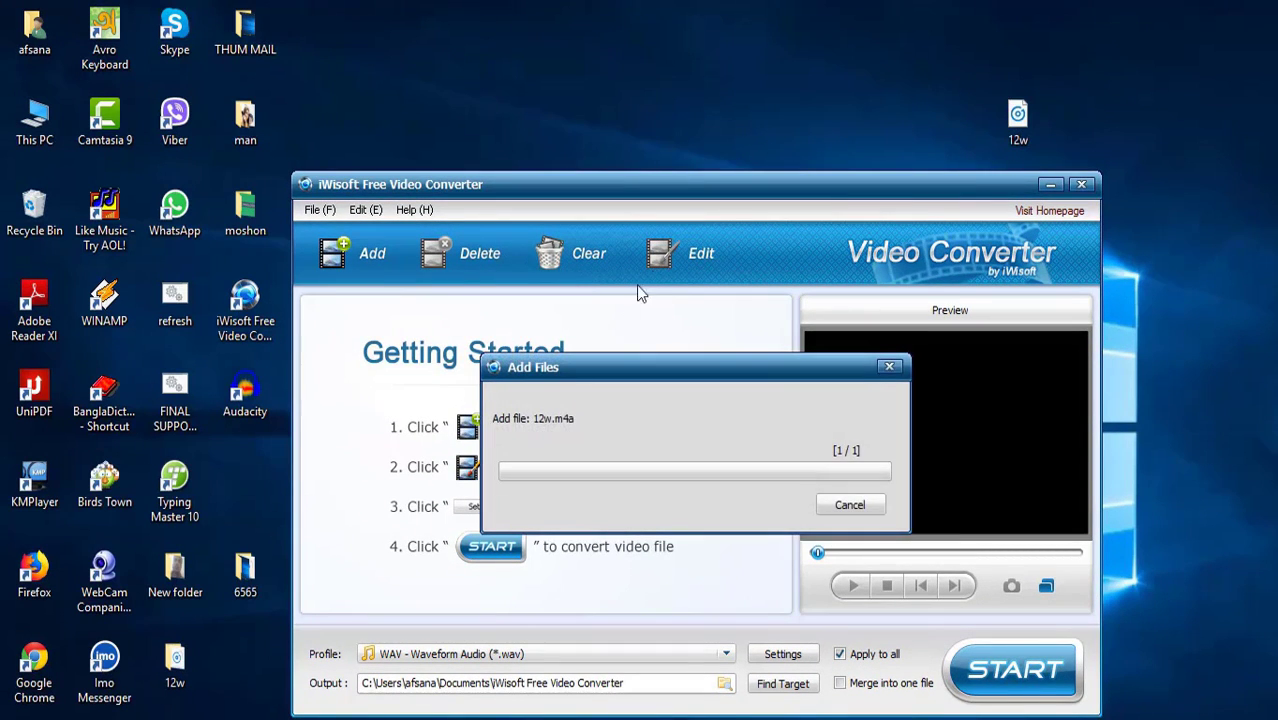
drag(729, 184, 637, 110)
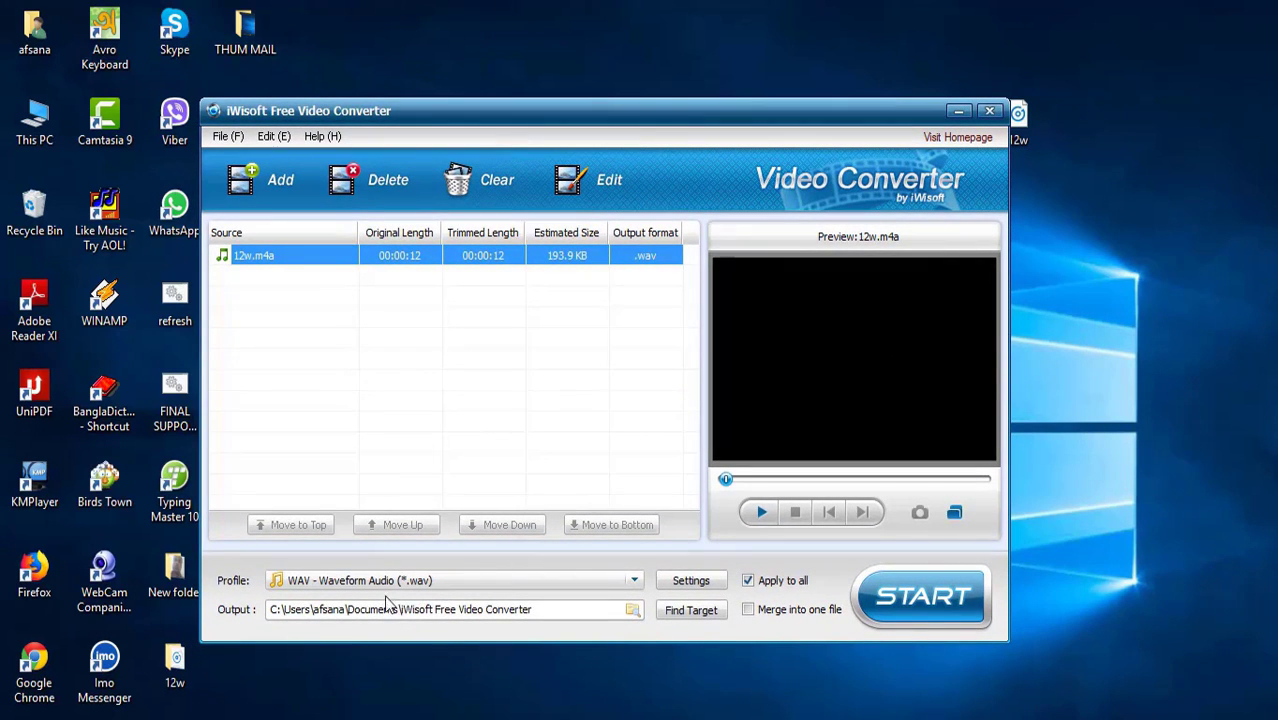
click(634, 581)
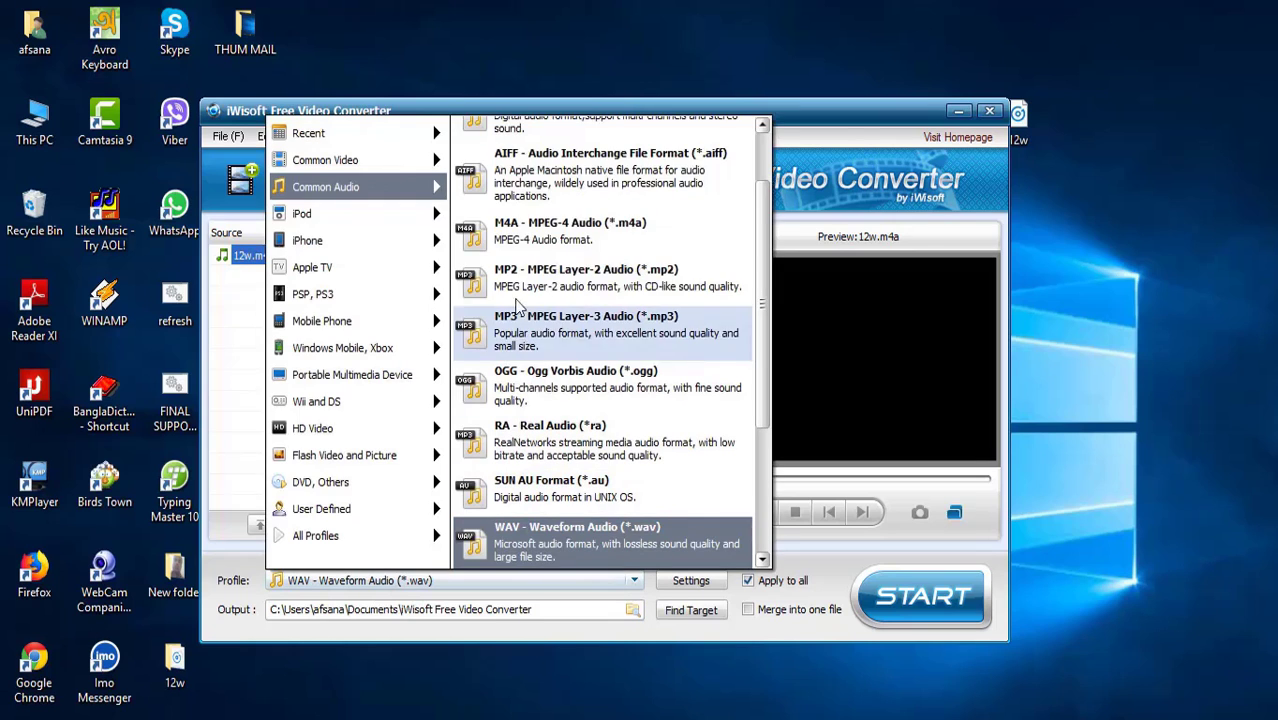
scroll(541, 193, up, 2)
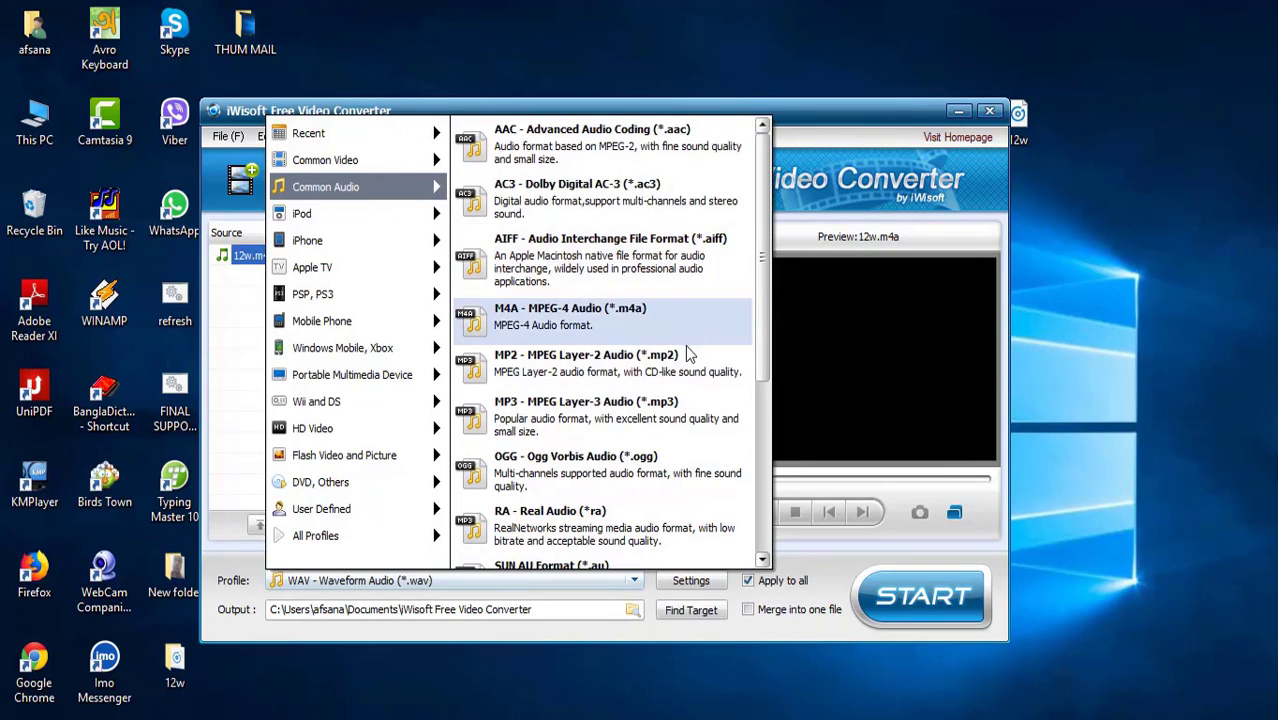
click(600, 262)
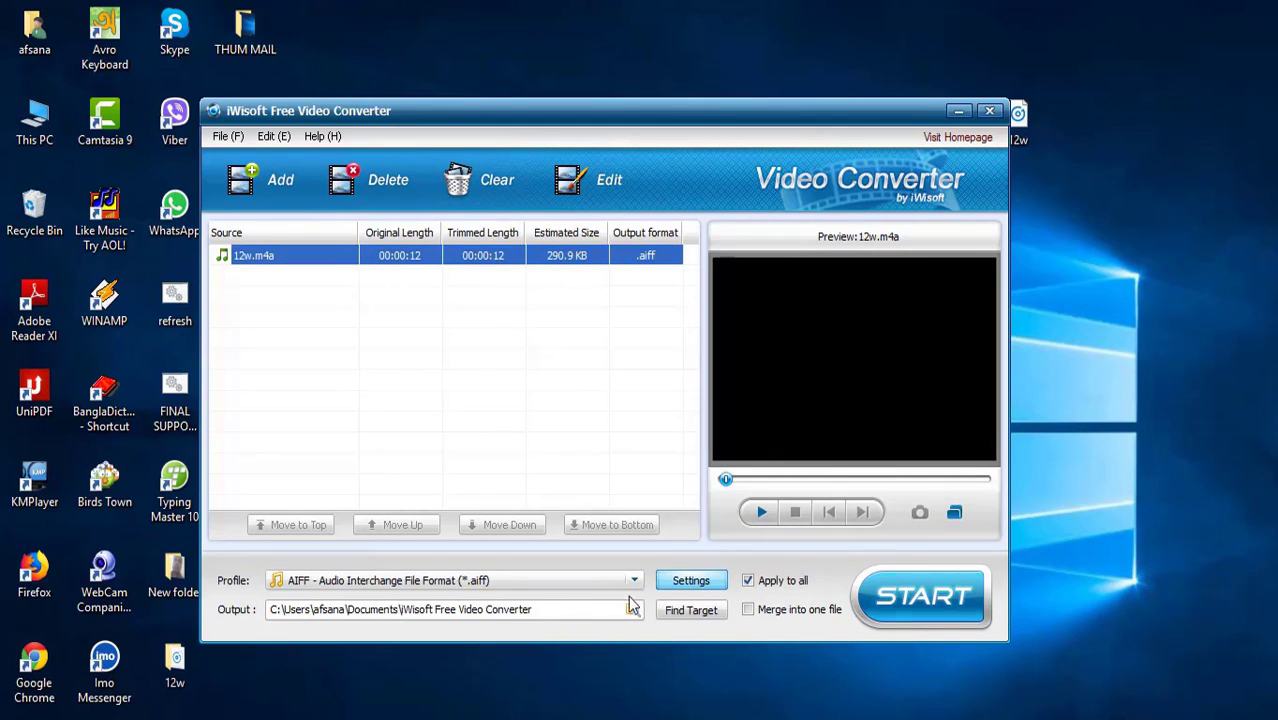
click(886, 601)
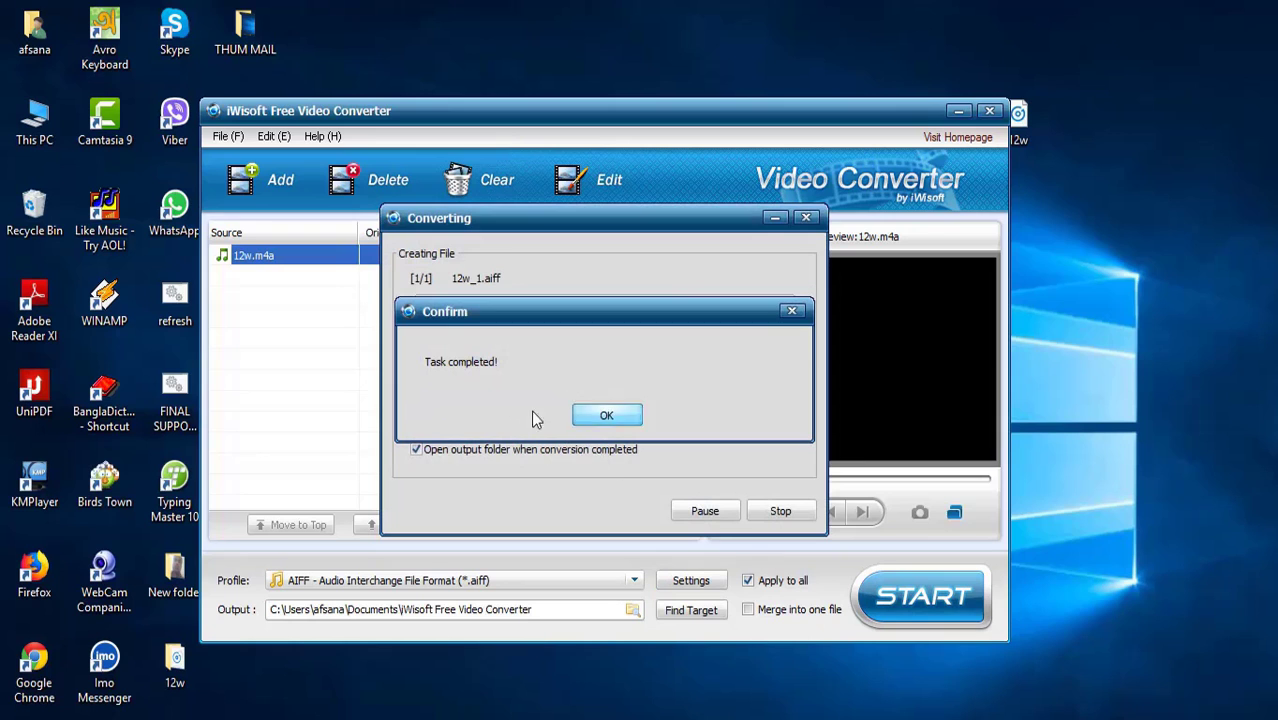
click(606, 416)
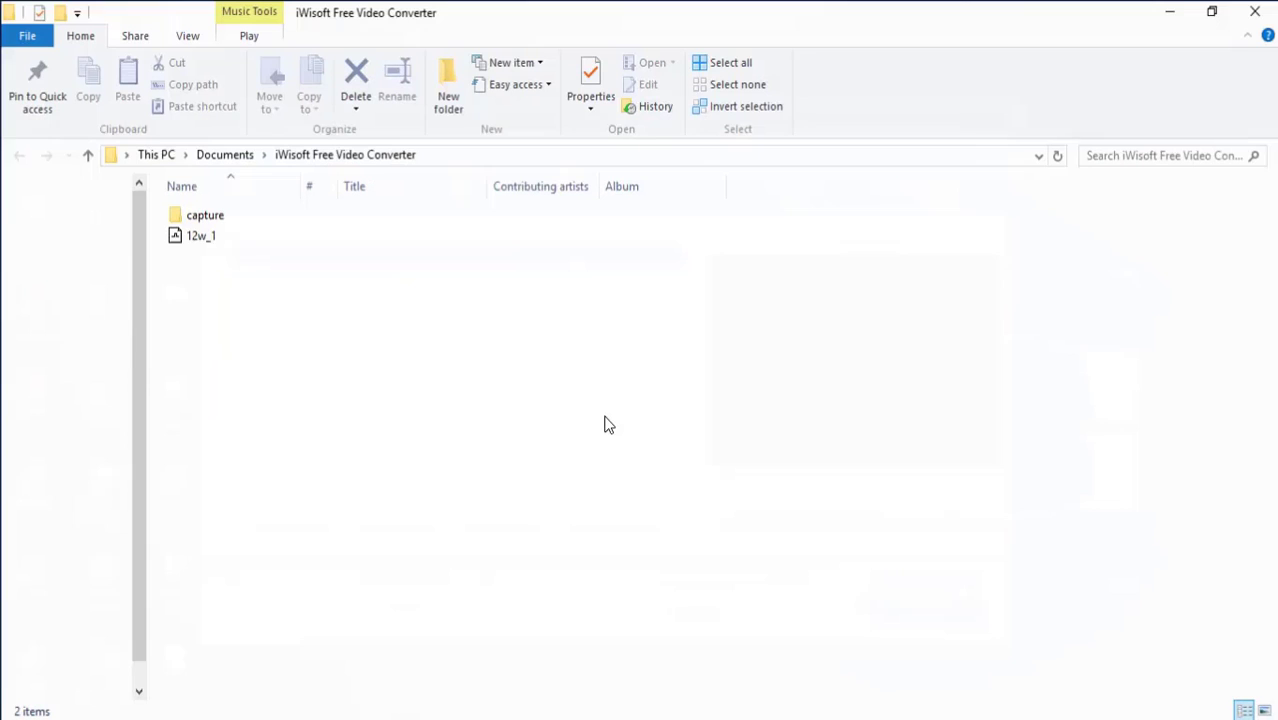
Move the converted 12w_1 file from the output folder to the desktop, and close the folder and the converter
click(197, 234)
right_click(197, 234)
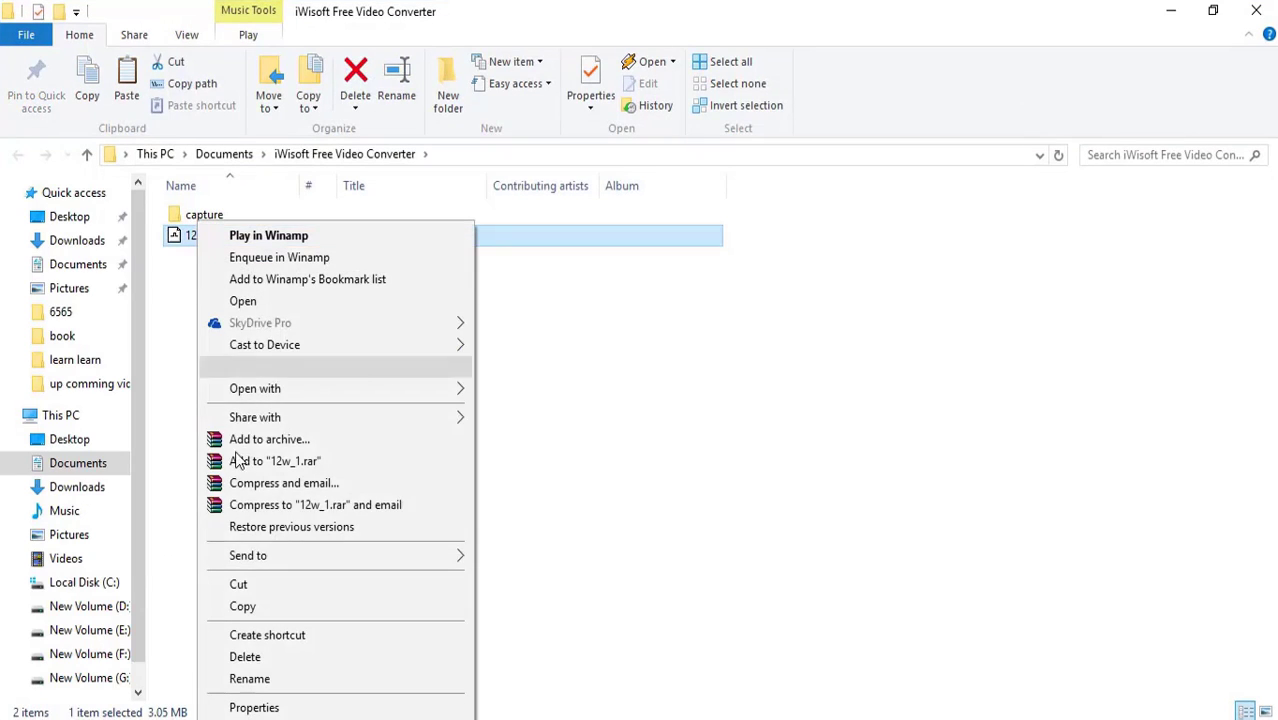
click(238, 587)
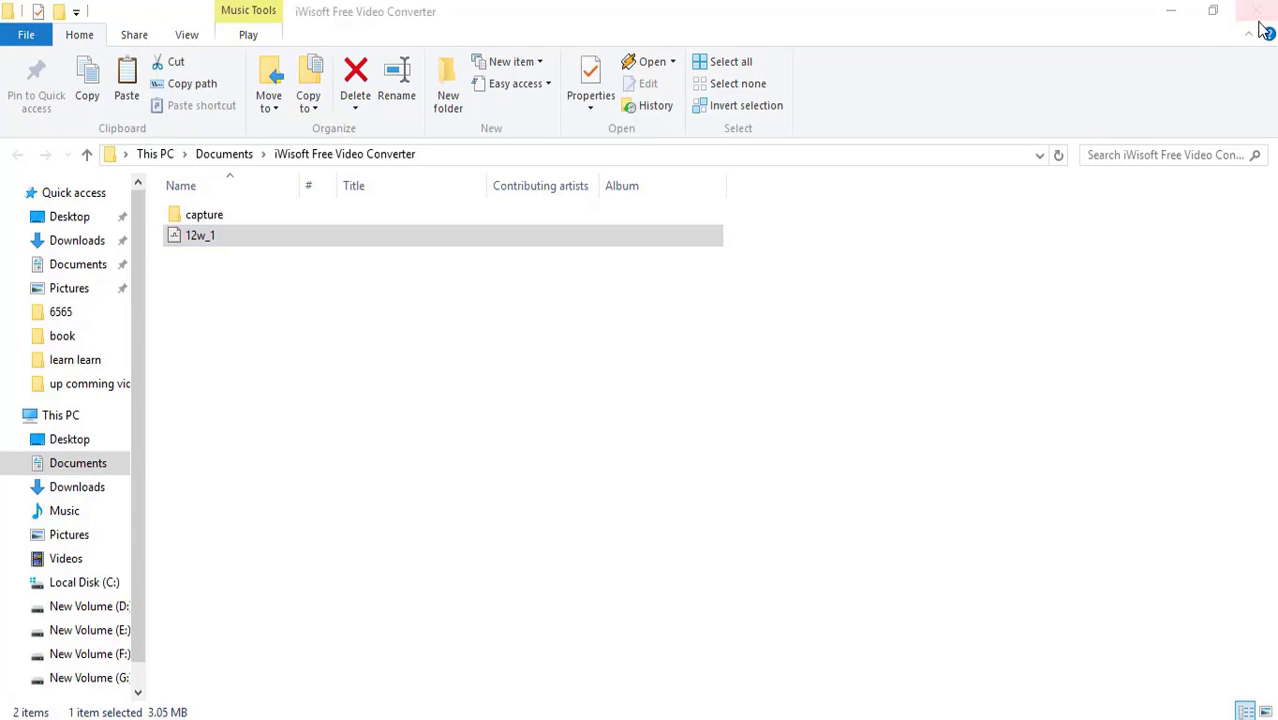
click(1256, 10)
right_click(1113, 68)
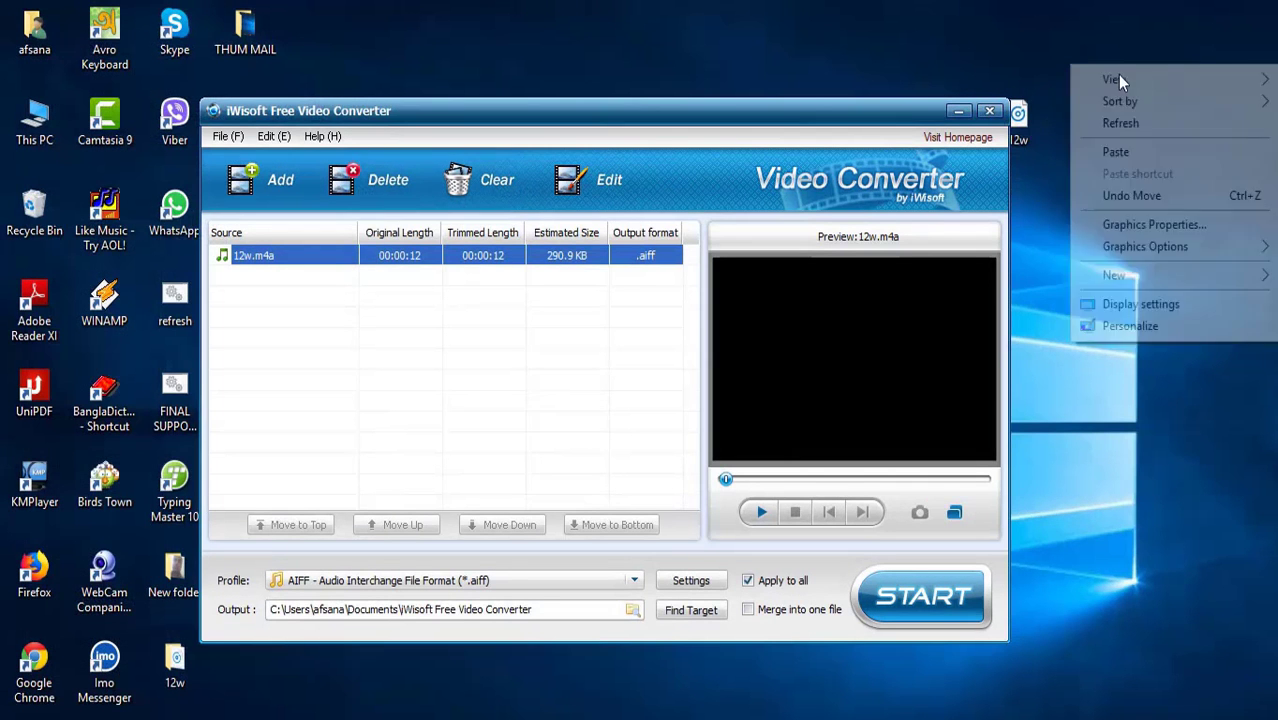
click(1120, 146)
click(990, 112)
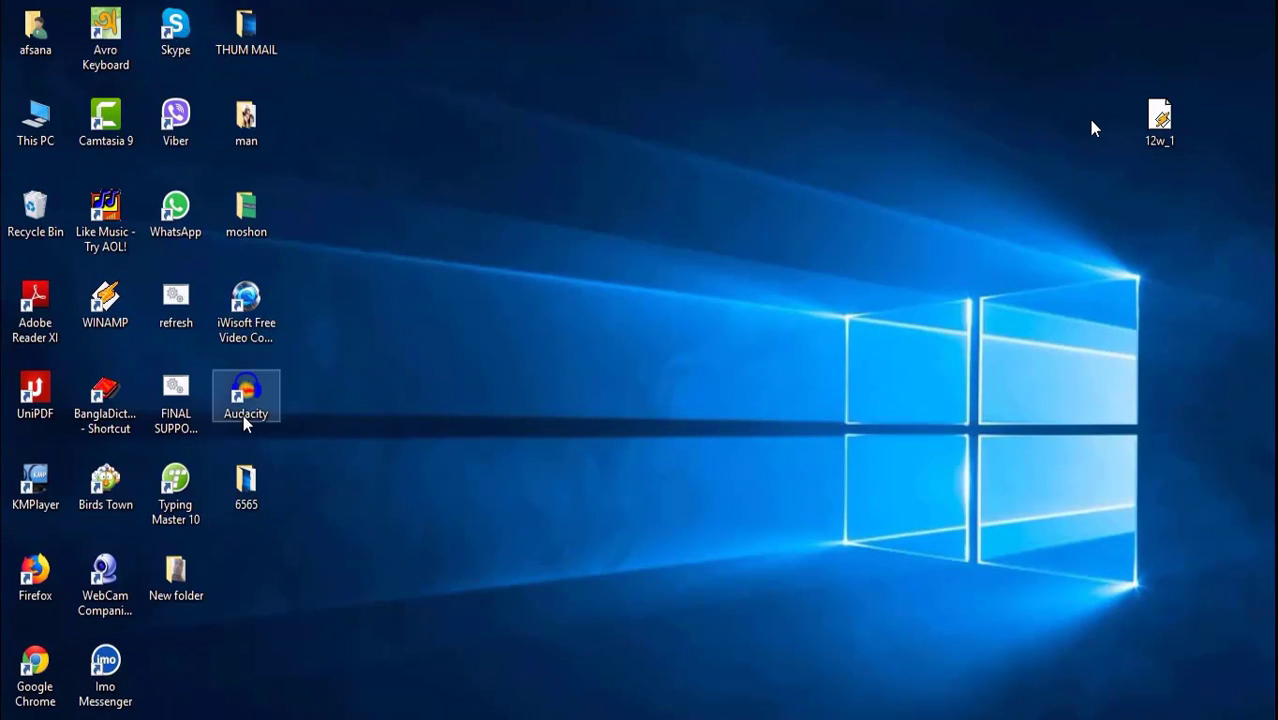
Open Audacity, import the desktop file 12w_1 as a copy made before editing, and maximize the window
double_click(245, 420)
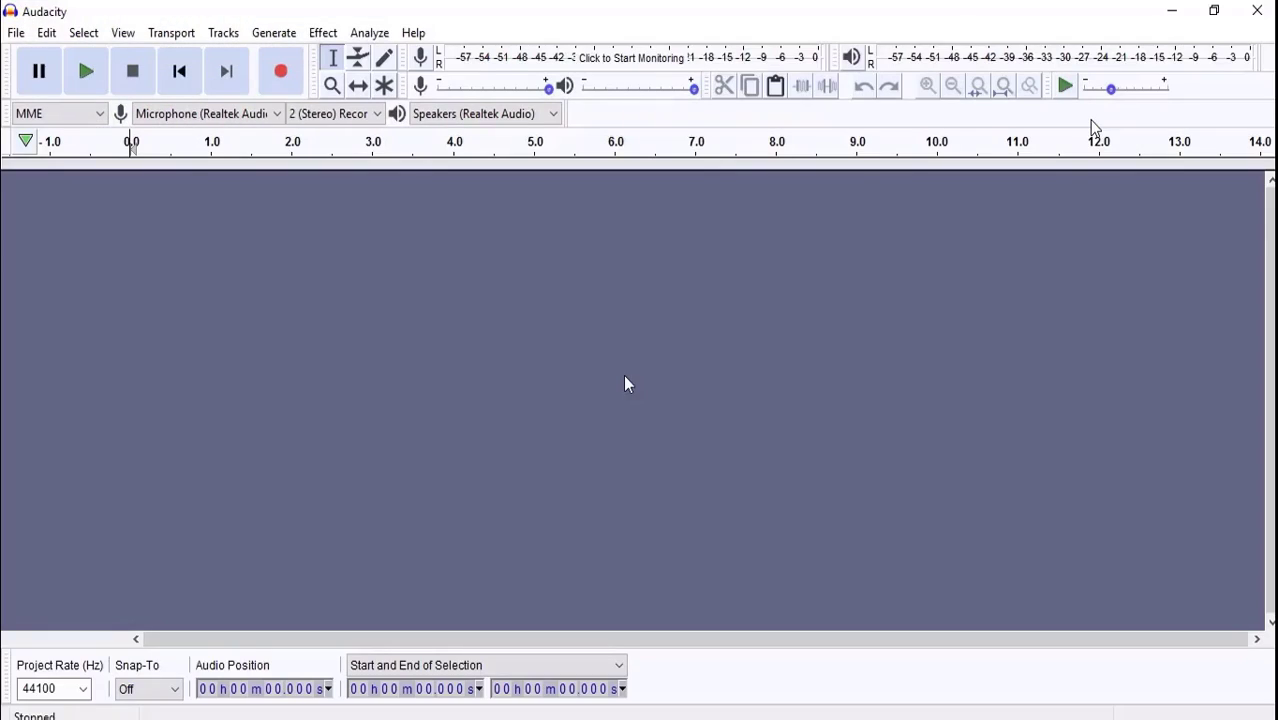
double_click(945, 9)
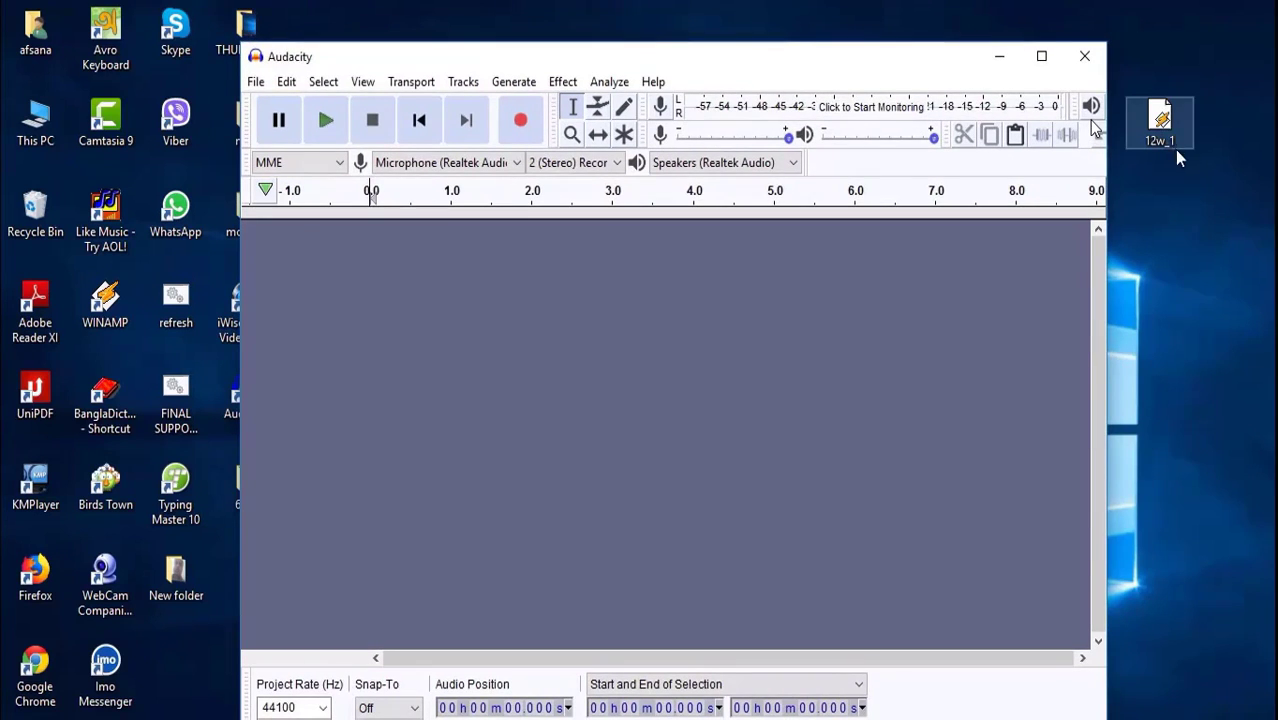
drag(1165, 120, 630, 345)
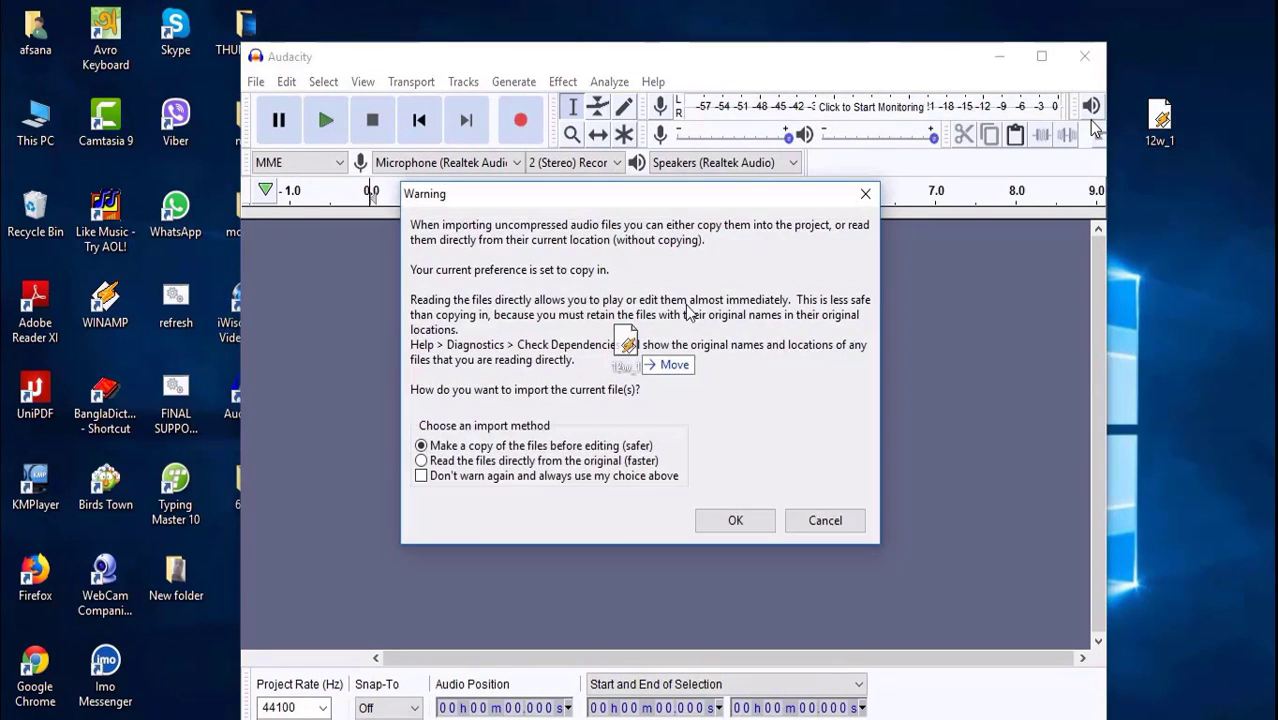
click(724, 515)
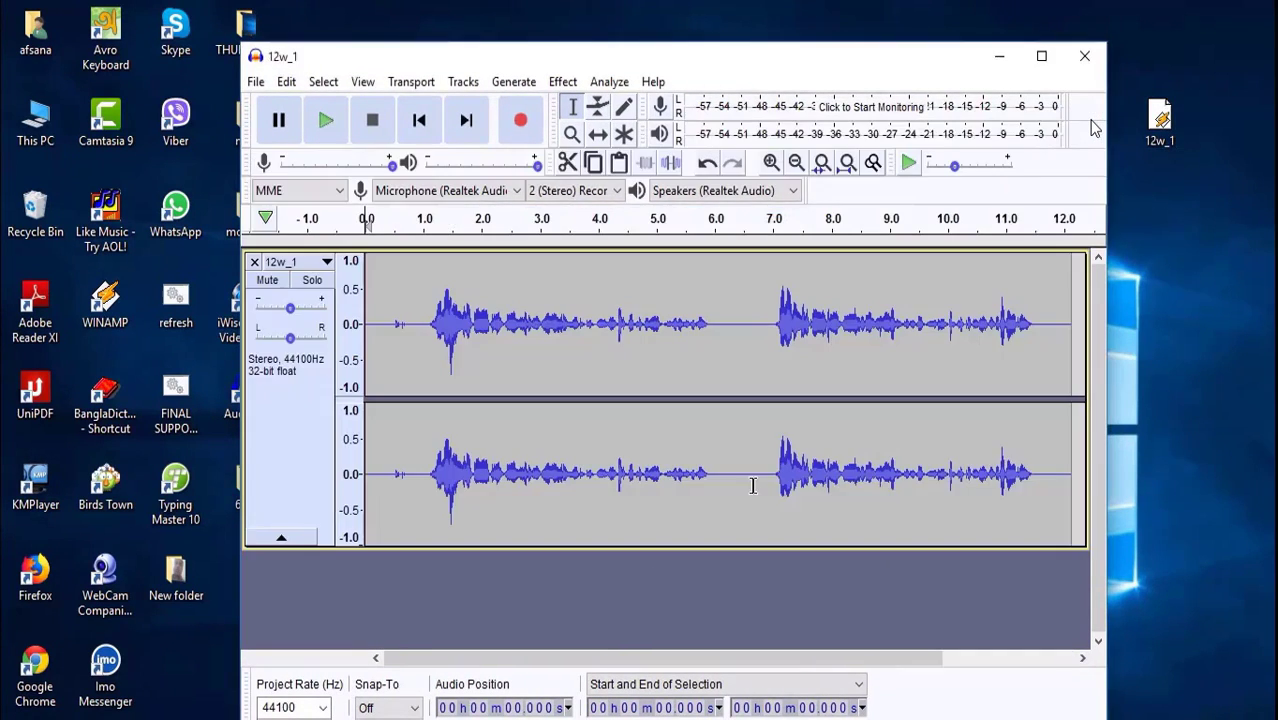
click(1041, 56)
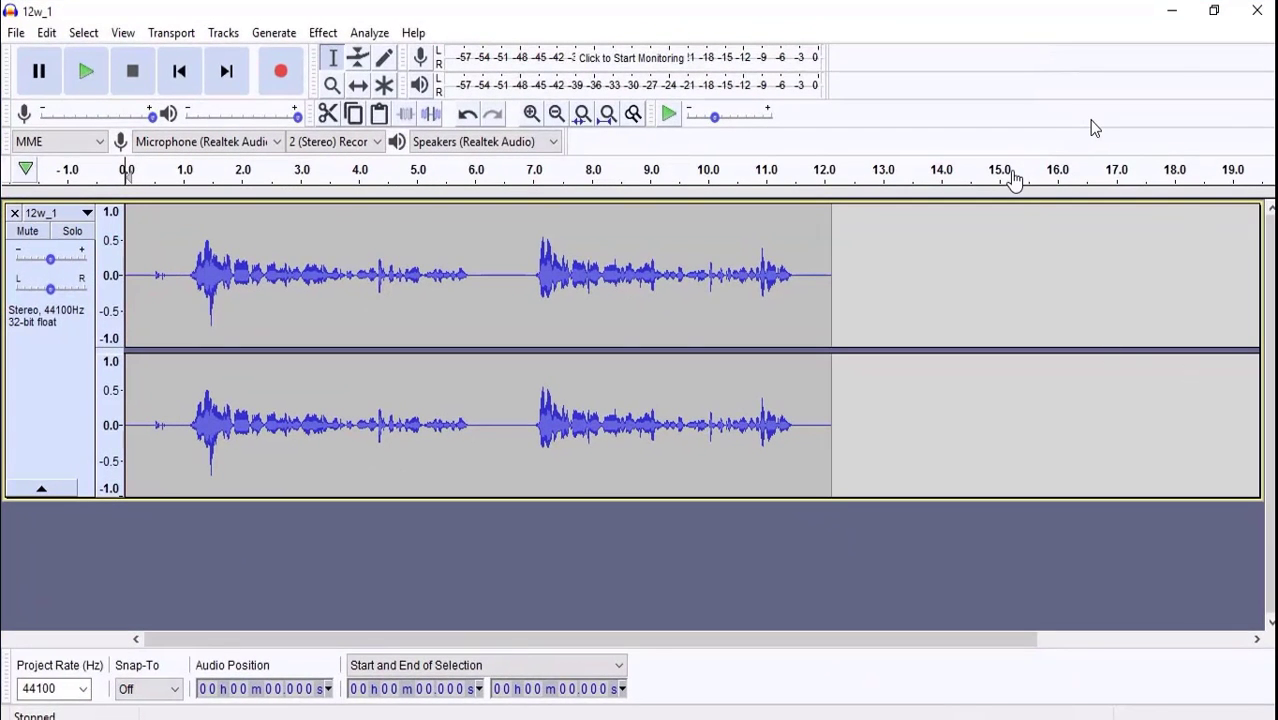
Capture a Noise Reduction profile from the noise-only section between about 0.36 and 0.79 s of the track
click(531, 115)
click(531, 115)
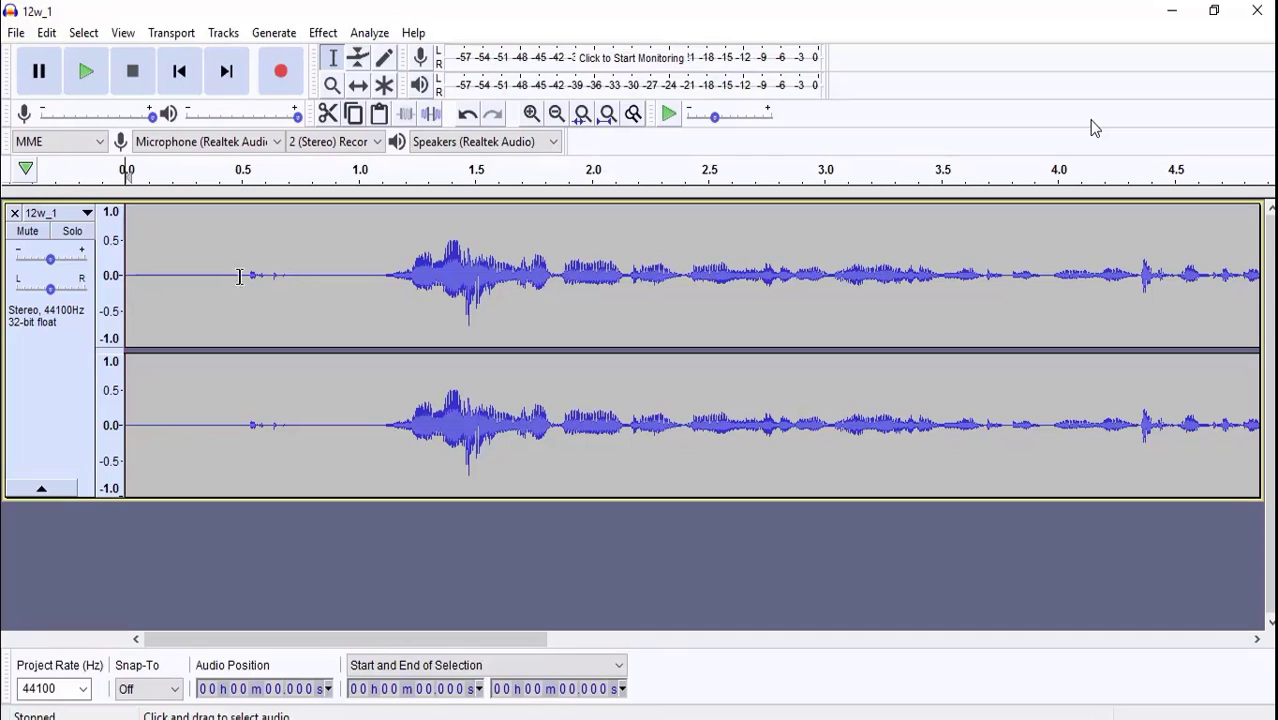
drag(228, 236, 308, 280)
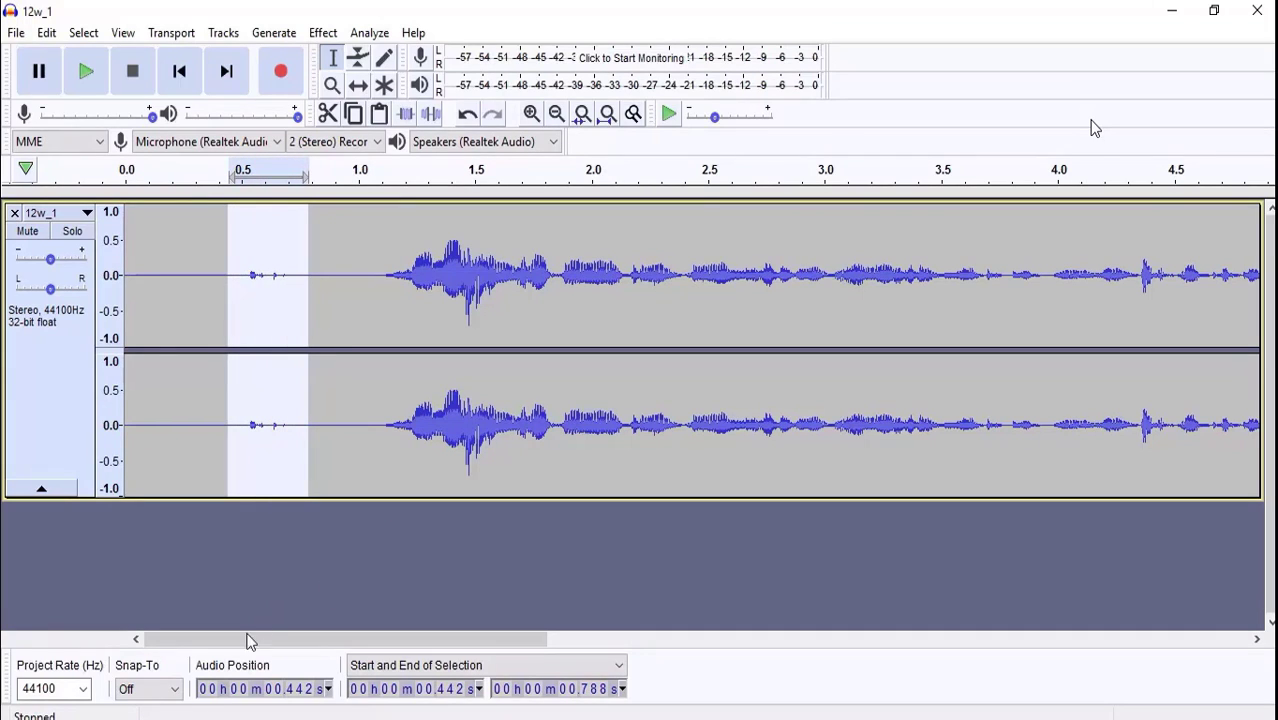
click(278, 275)
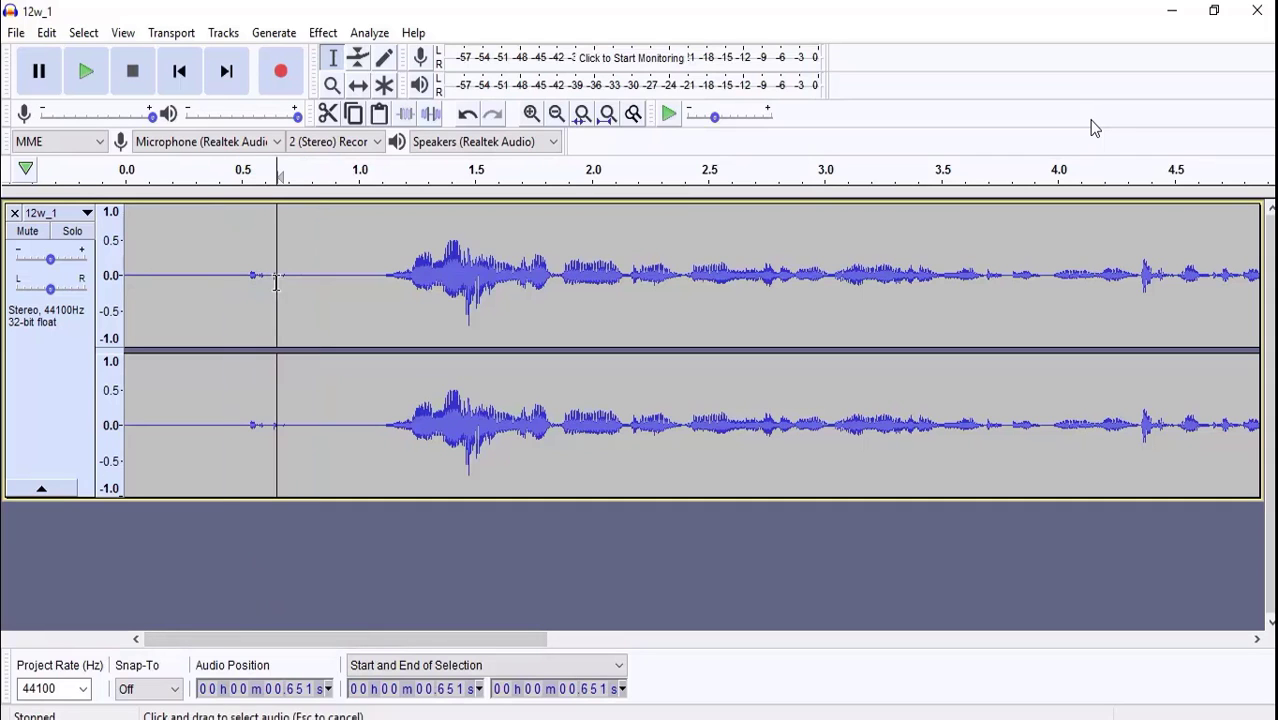
drag(214, 643, 183, 634)
drag(209, 221, 308, 270)
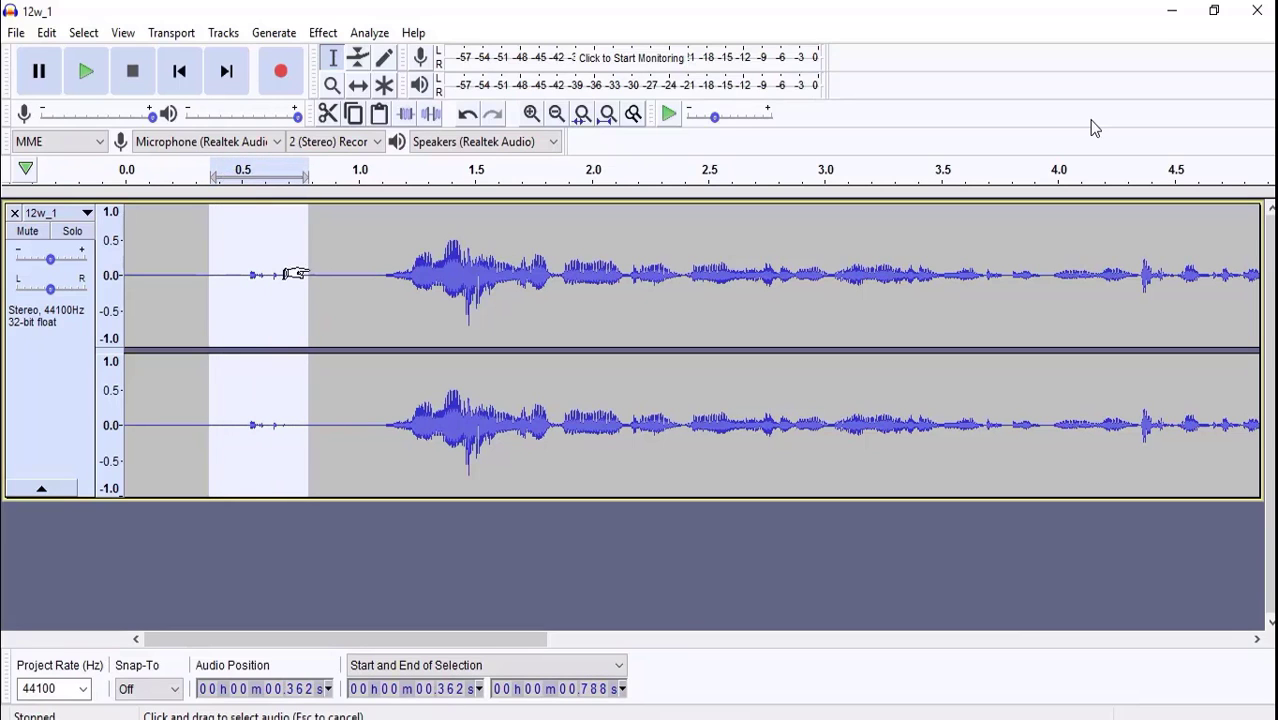
click(323, 33)
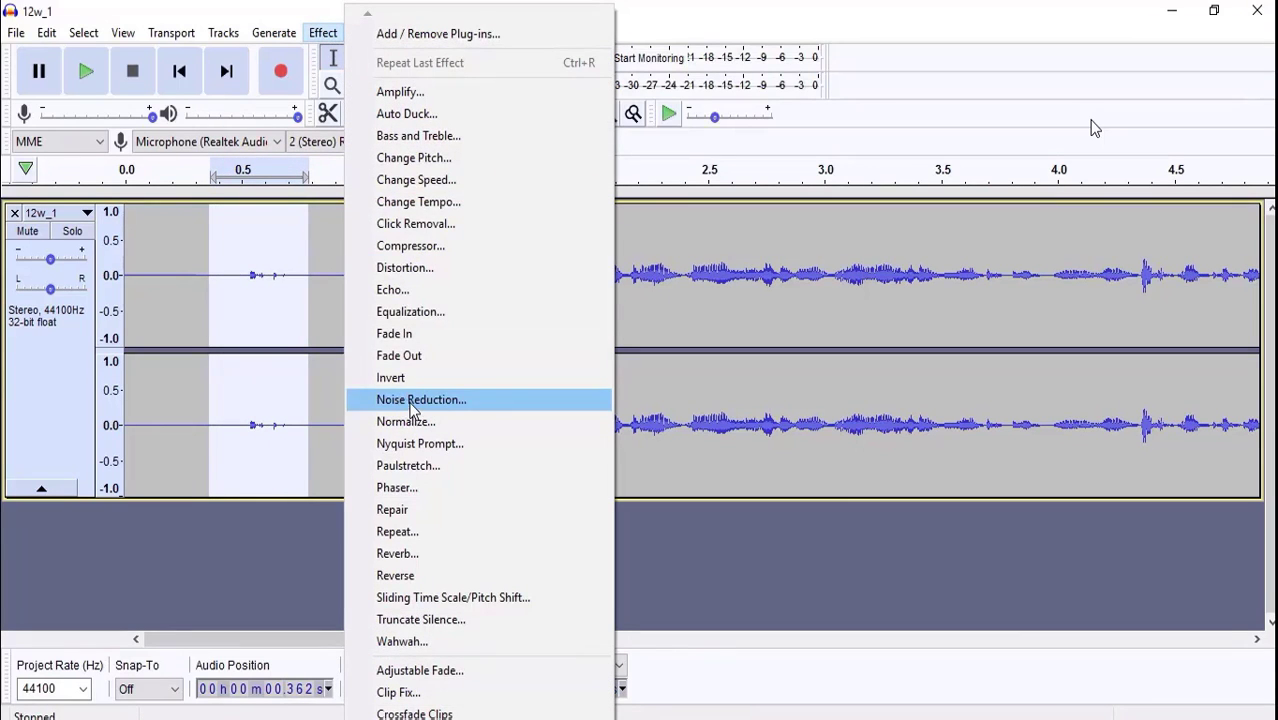
click(412, 405)
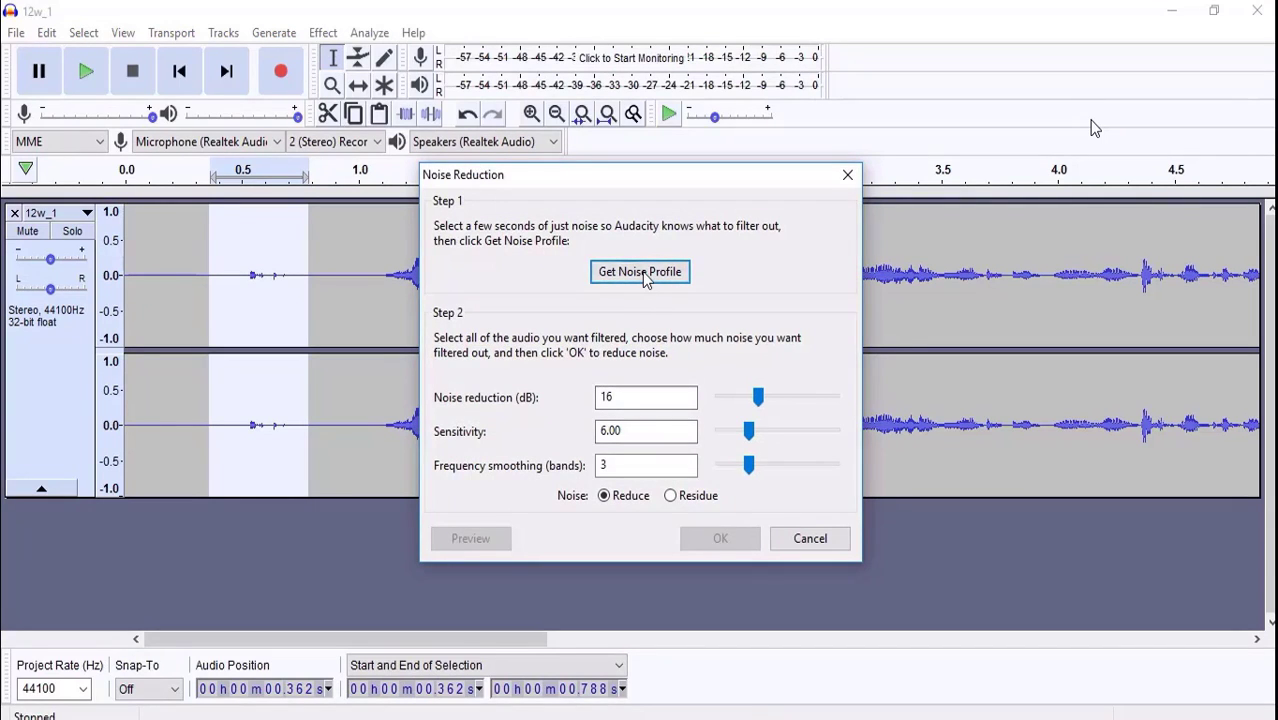
click(644, 277)
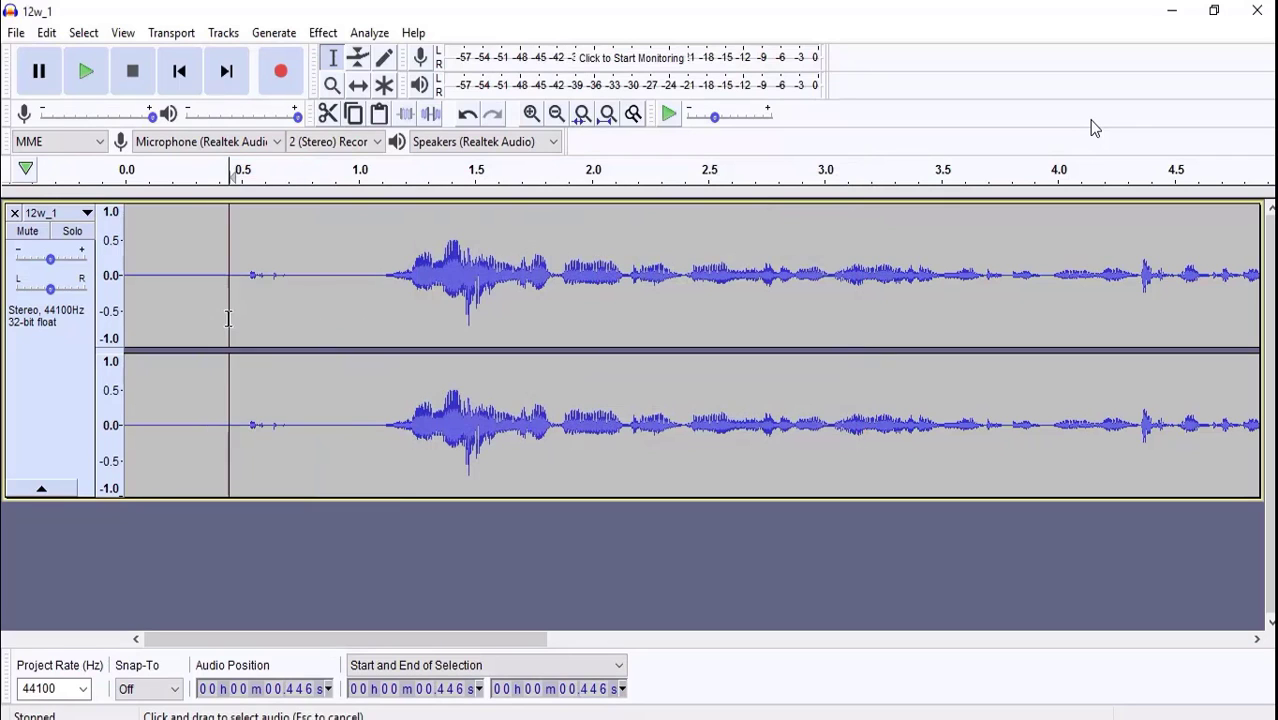
Select the whole track, preview Noise Reduction with its existing settings, and apply it
double_click(230, 320)
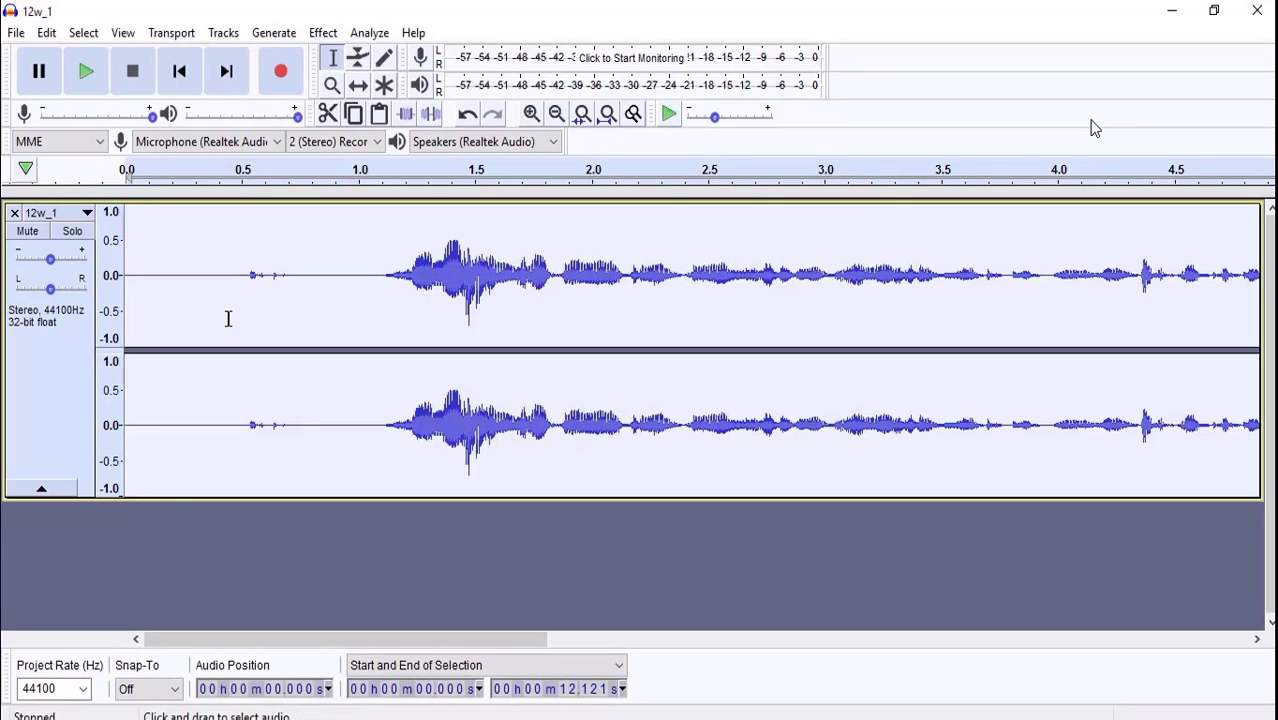
click(323, 33)
click(432, 405)
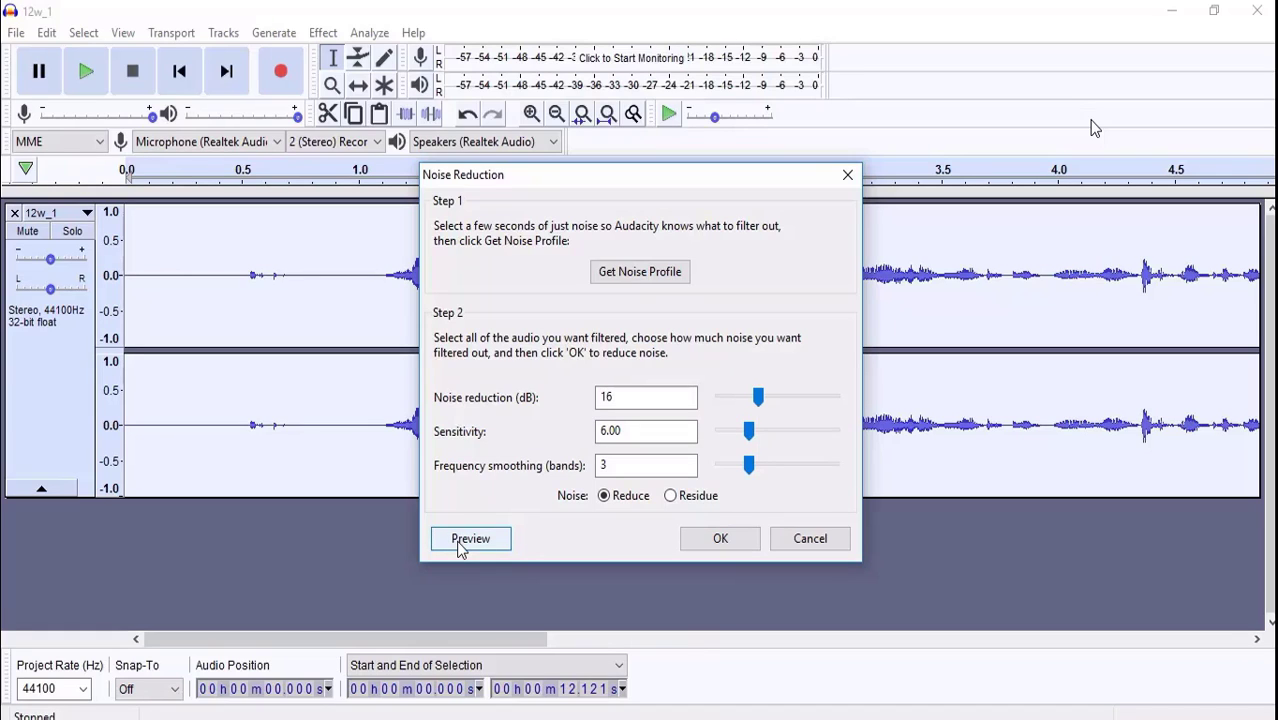
click(500, 543)
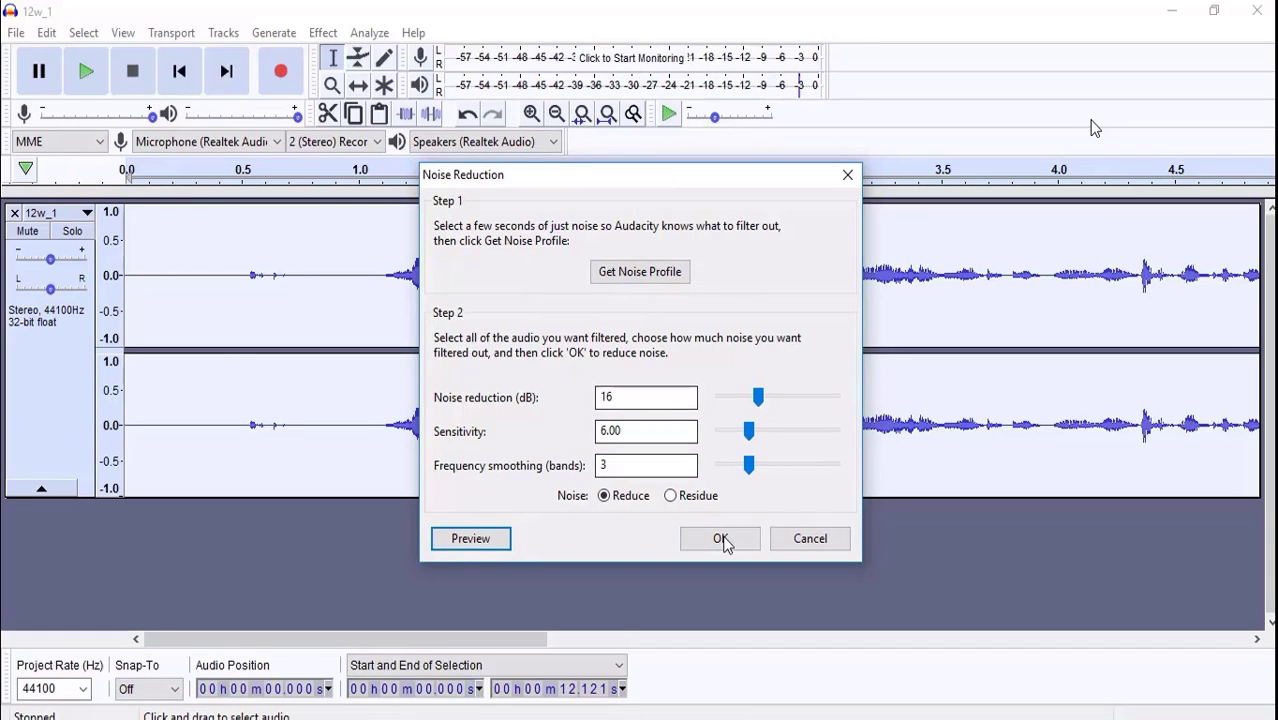
click(720, 539)
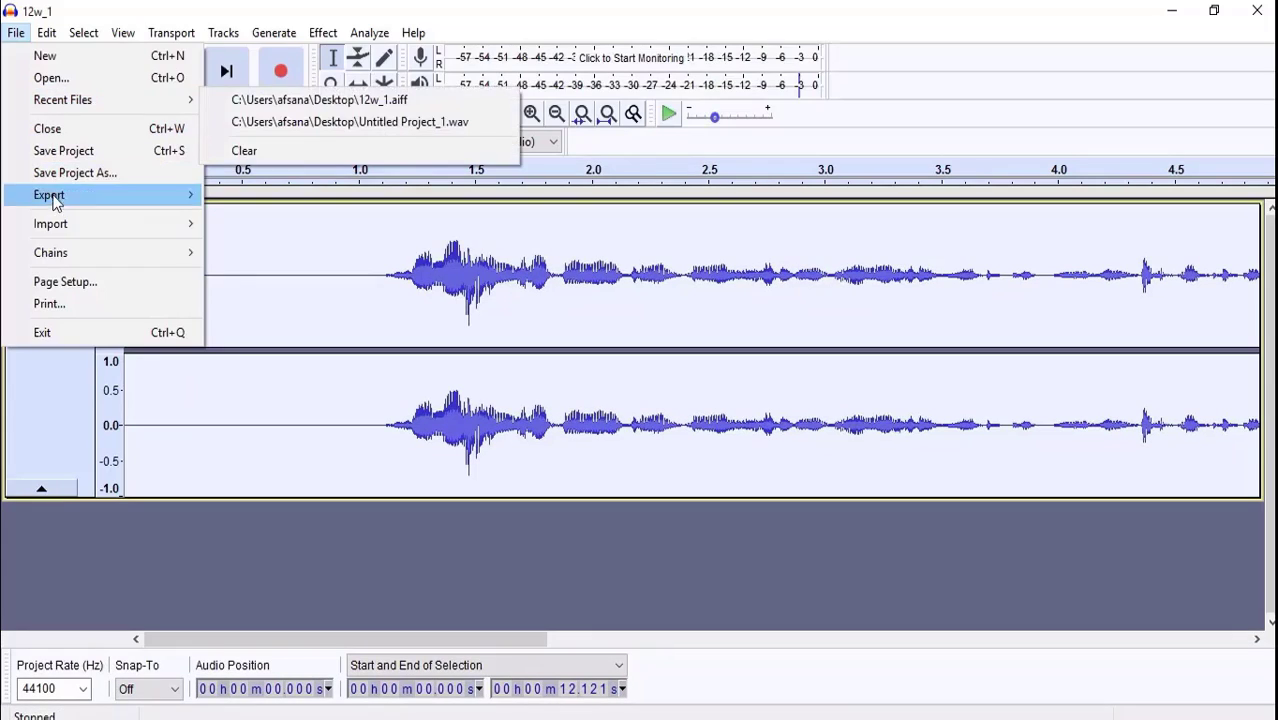
Export the cleaned audio to the desktop as 12w_545445 in WAV (Microsoft) 32-bit float PCM format, leaving the metadata tags empty
mouse_move(72, 230)
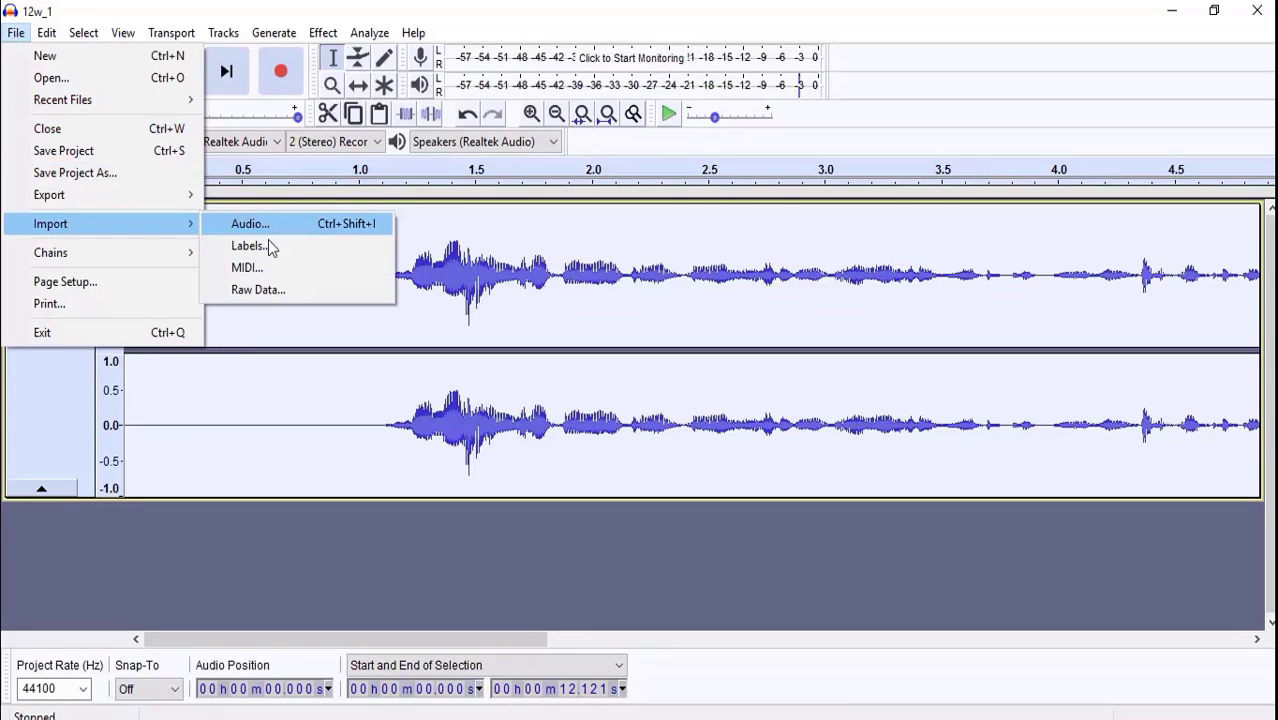
mouse_move(95, 205)
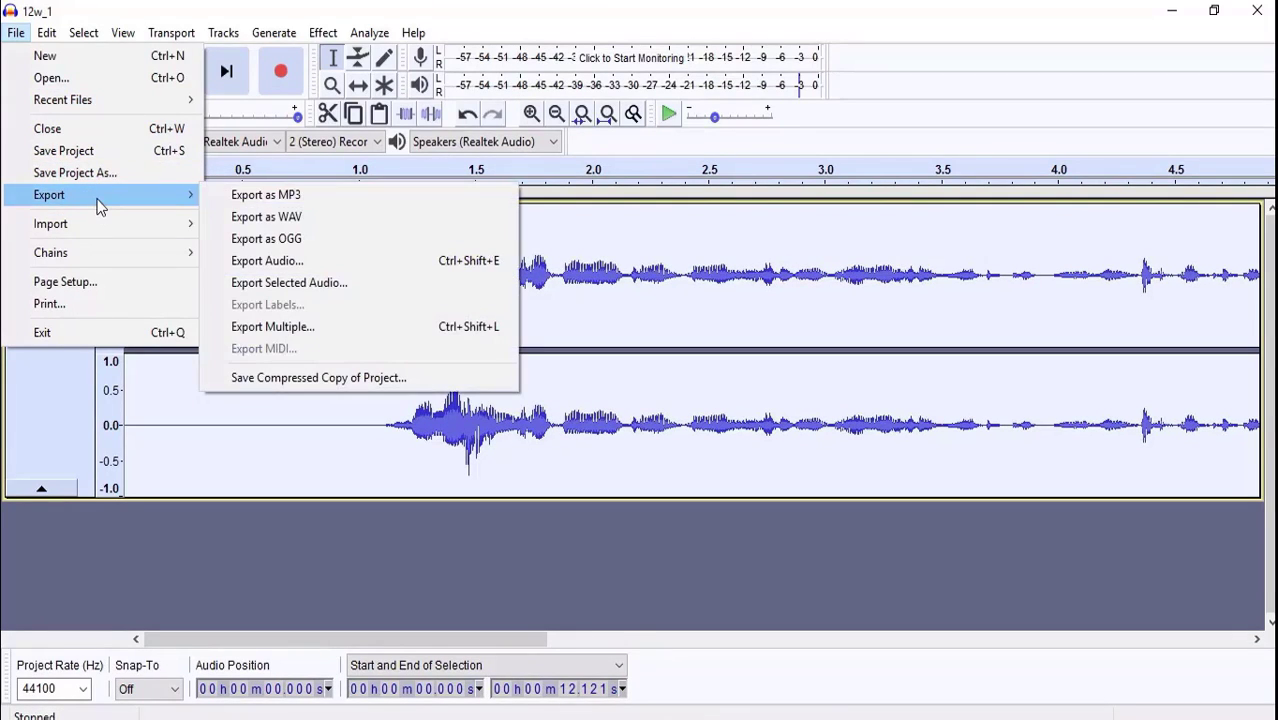
click(309, 220)
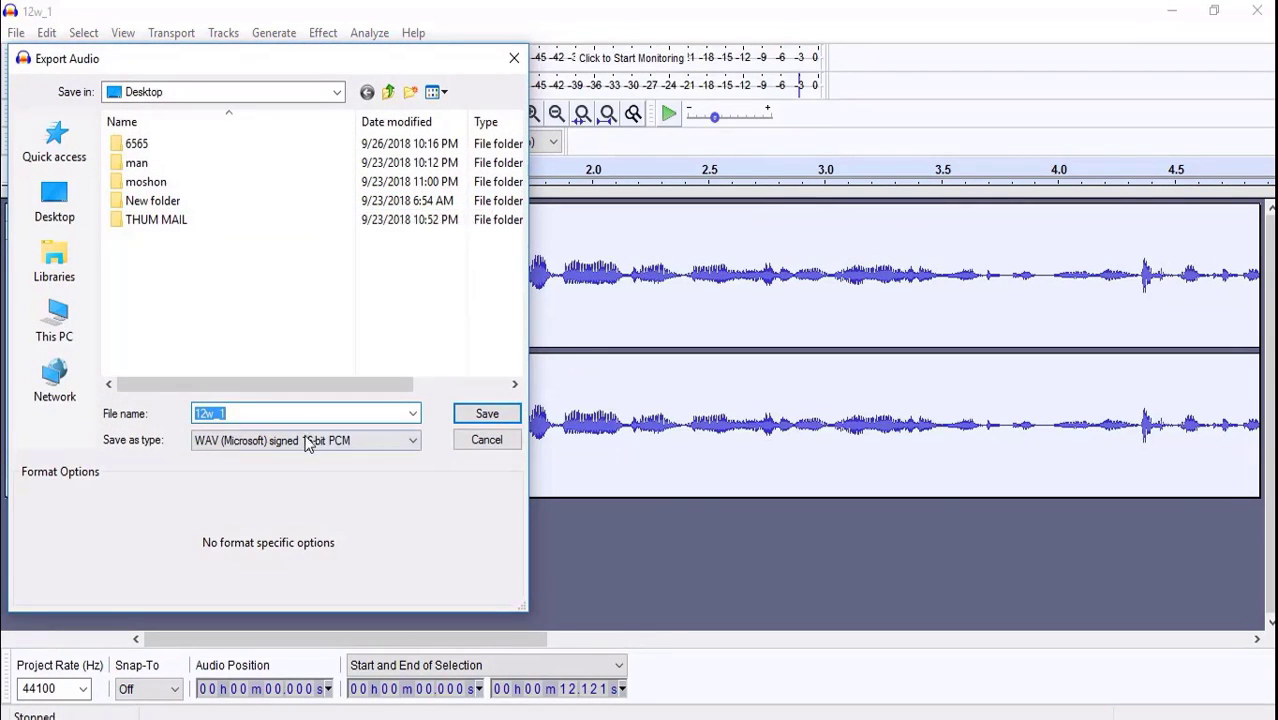
click(271, 411)
drag(226, 414, 219, 415)
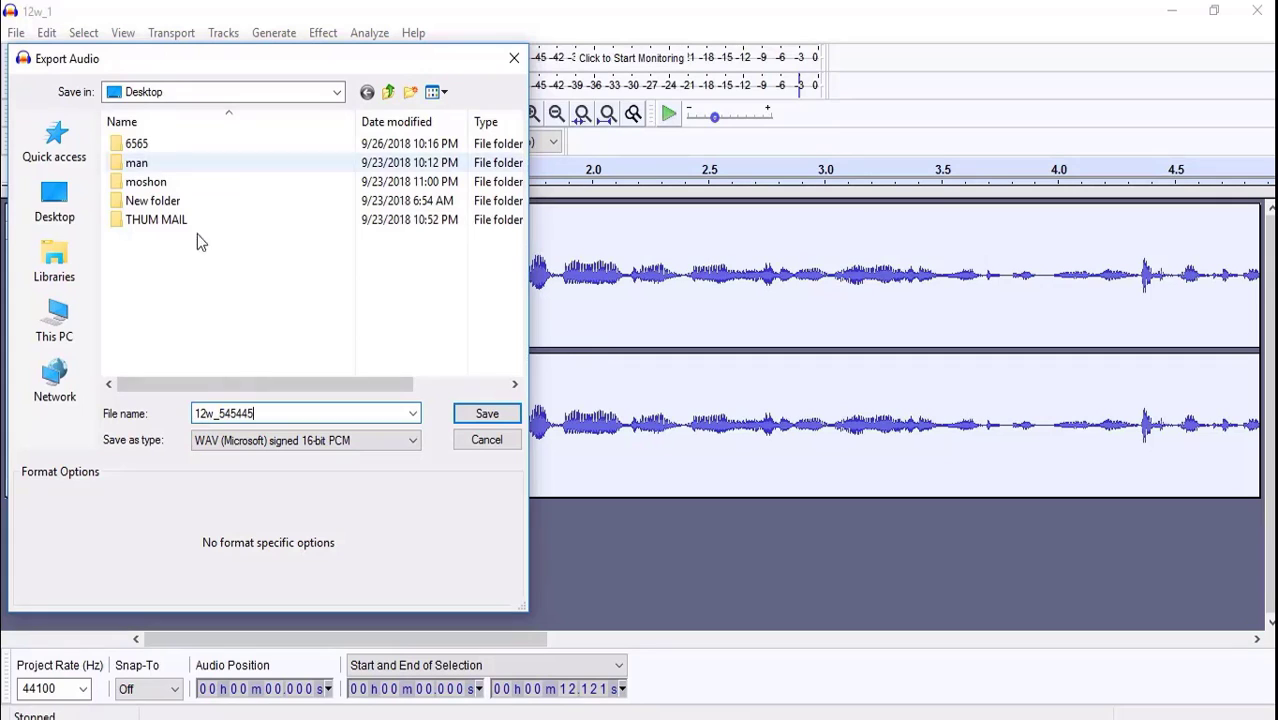
click(414, 448)
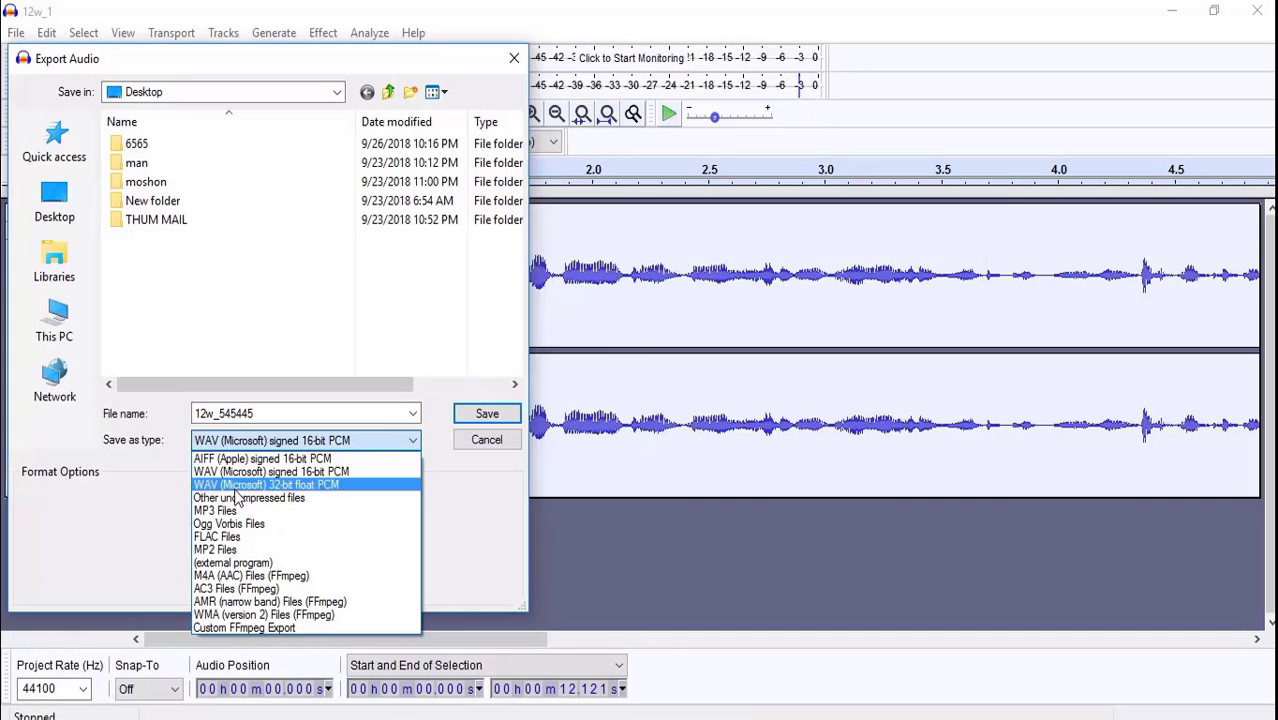
click(316, 486)
click(487, 413)
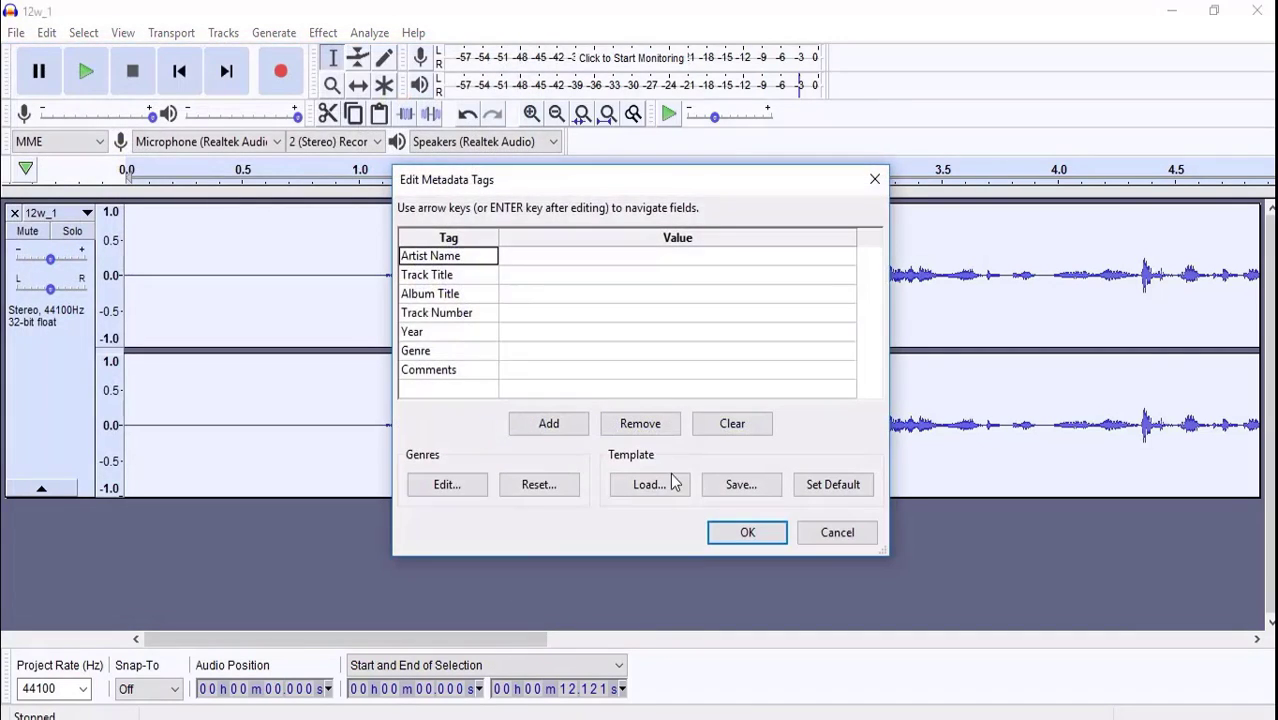
click(747, 534)
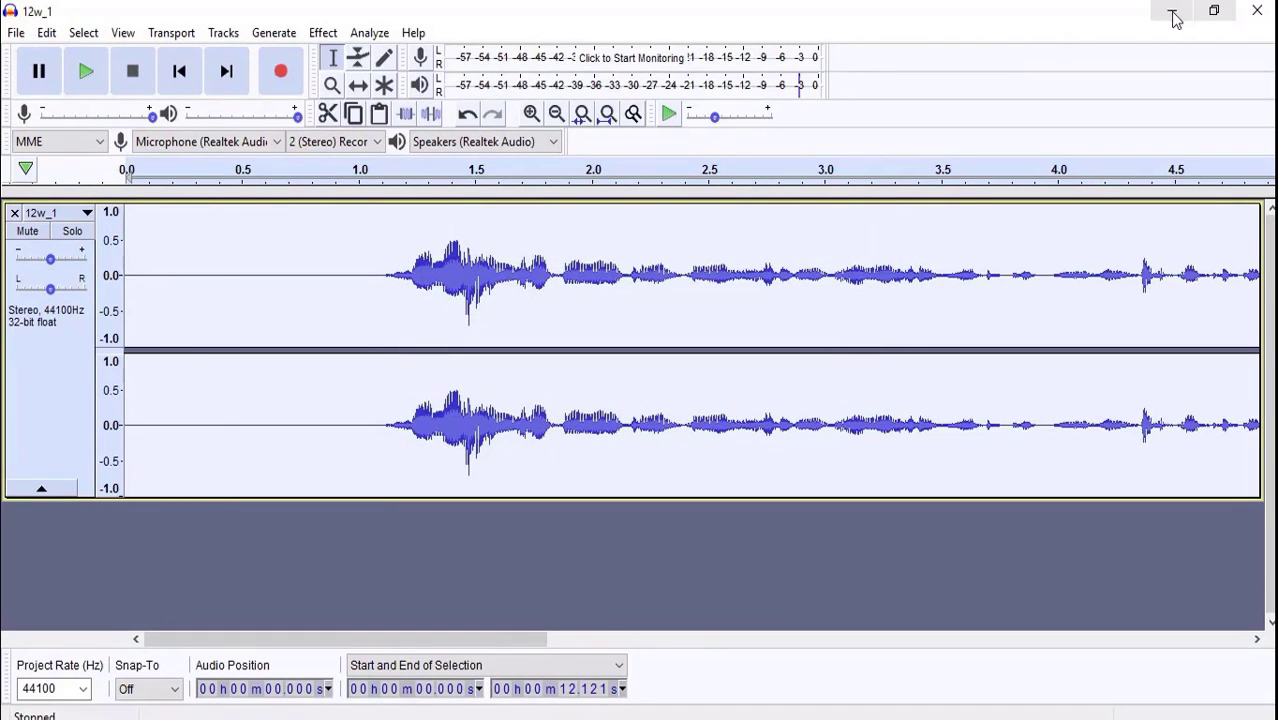
Close Audacity without saving the project and move the exported 12w_545445 file toward the middle of the desktop
click(1257, 10)
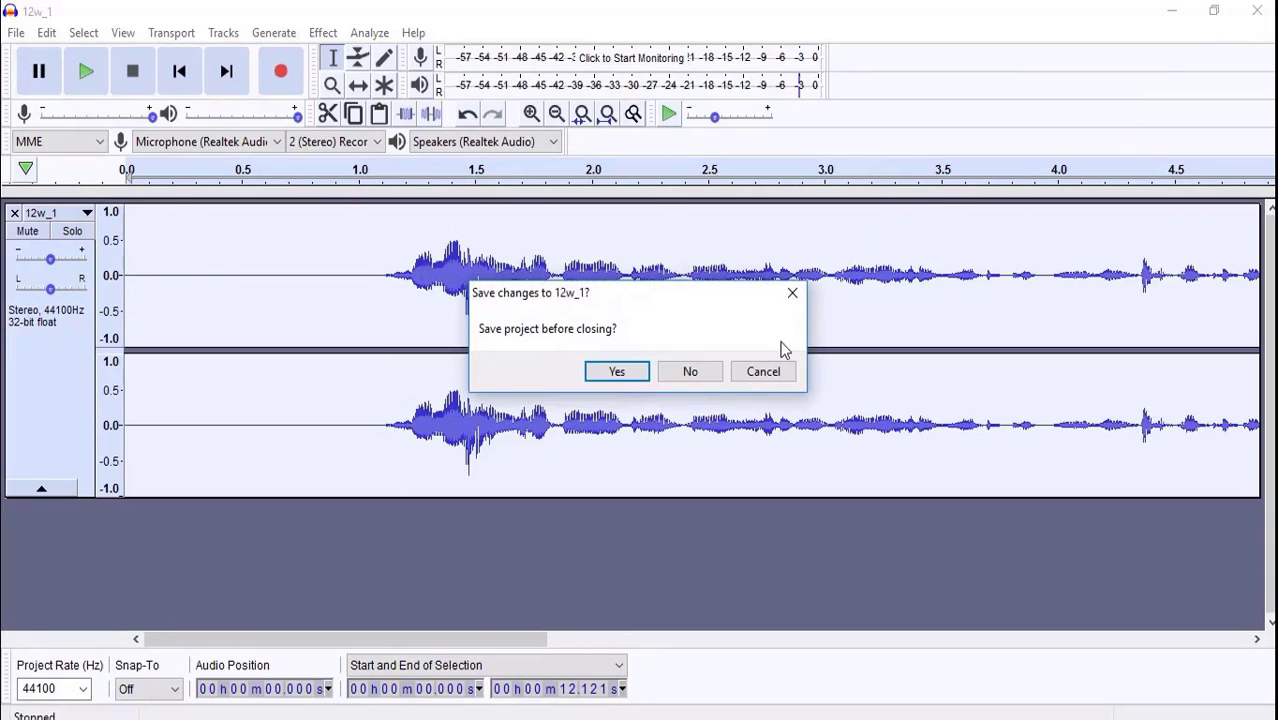
click(689, 371)
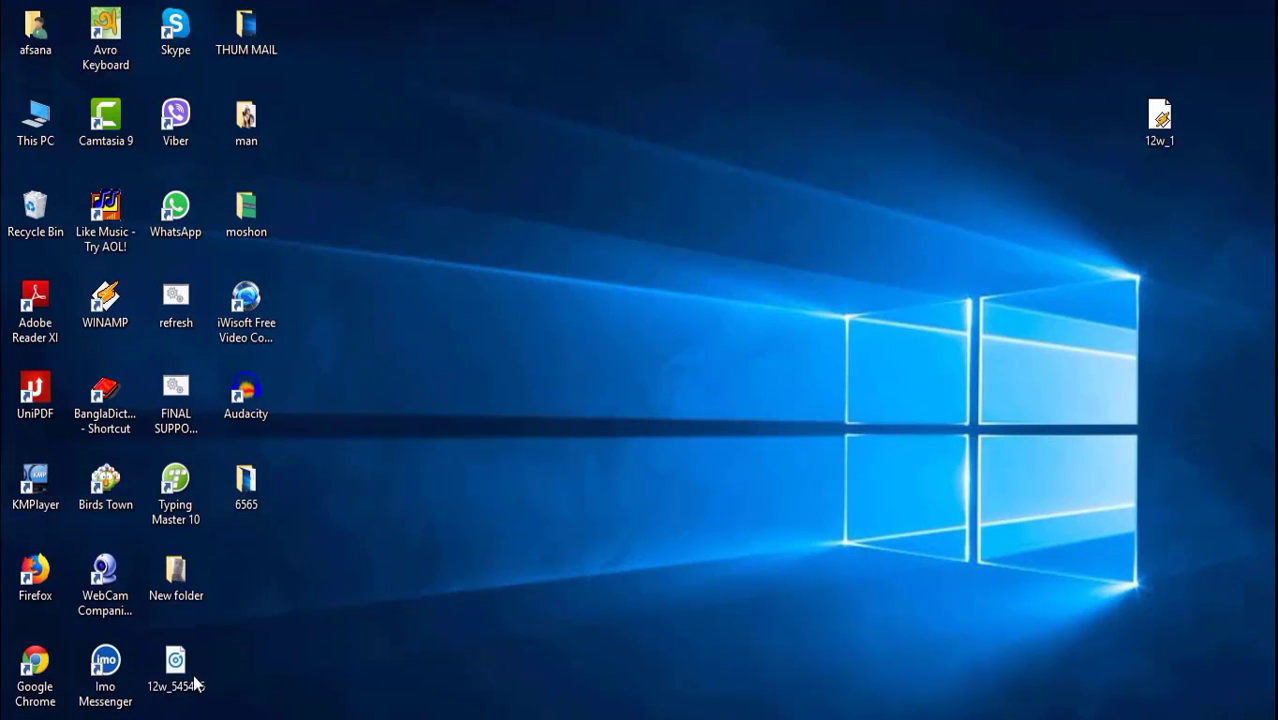
drag(194, 683, 640, 322)
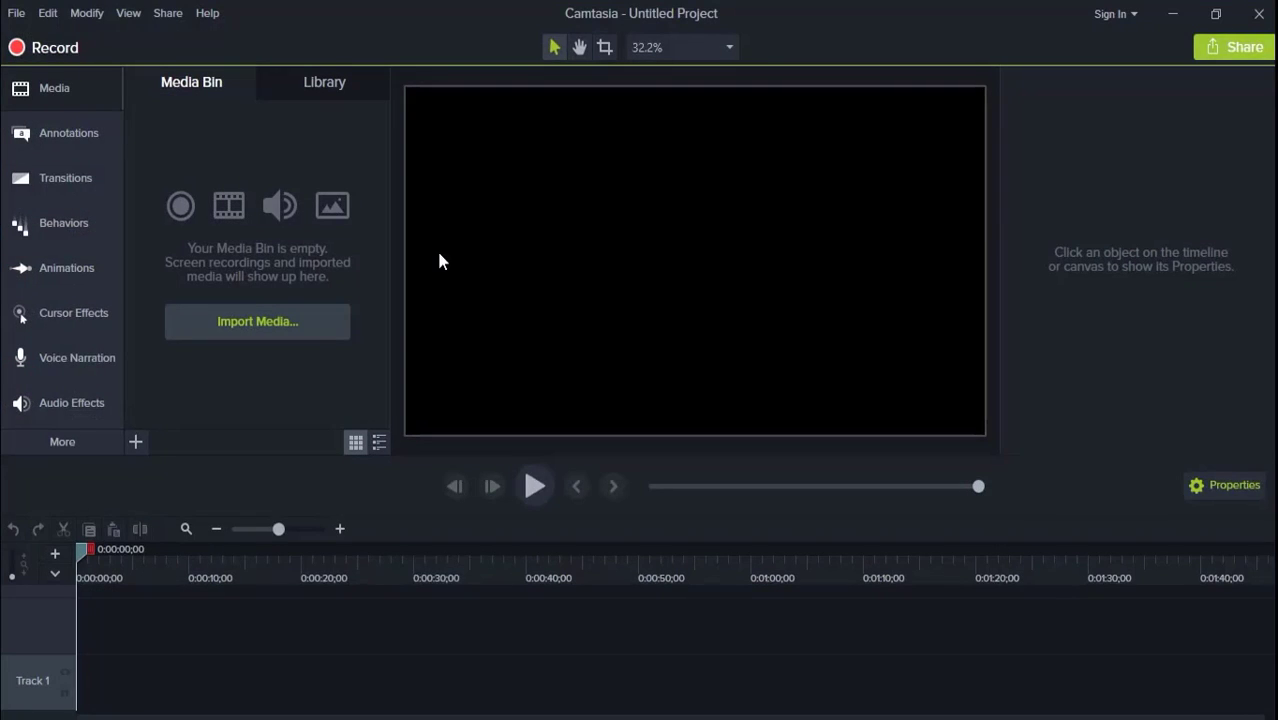
In Camtasia, import the 6565 MP4 video from the desktop folder 6565 and add it to the timeline at the playhead
click(248, 318)
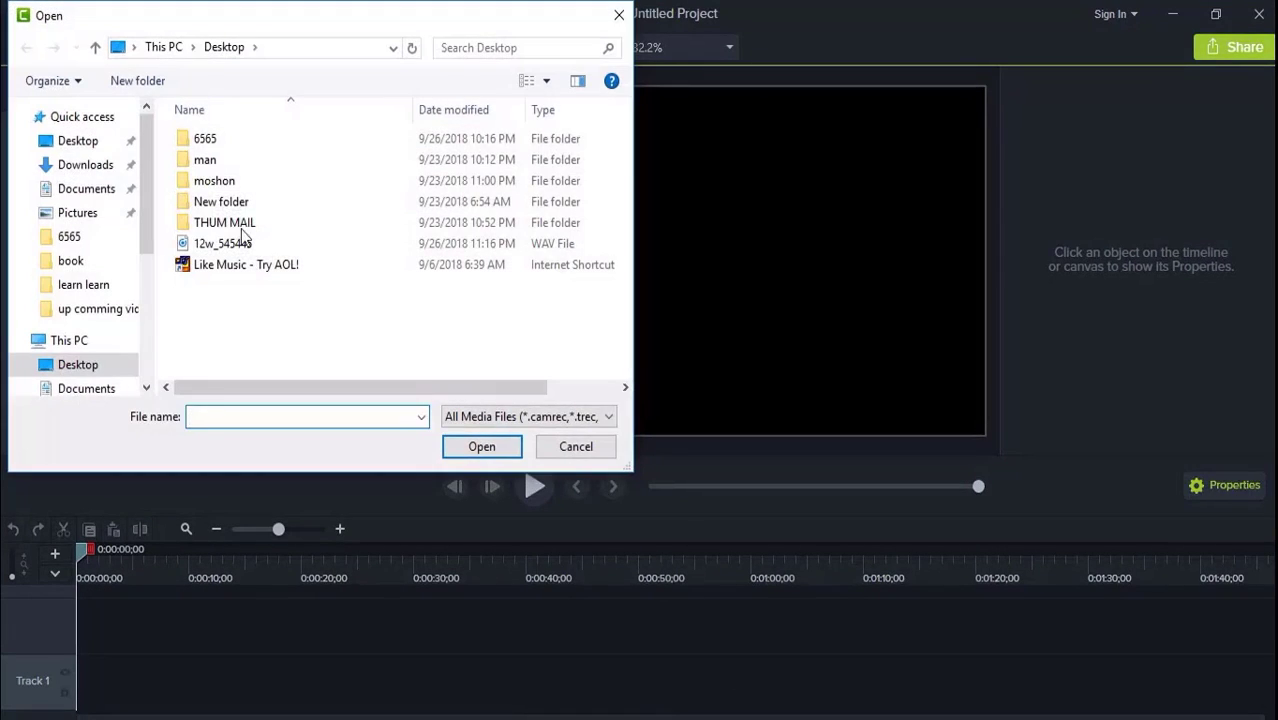
double_click(203, 141)
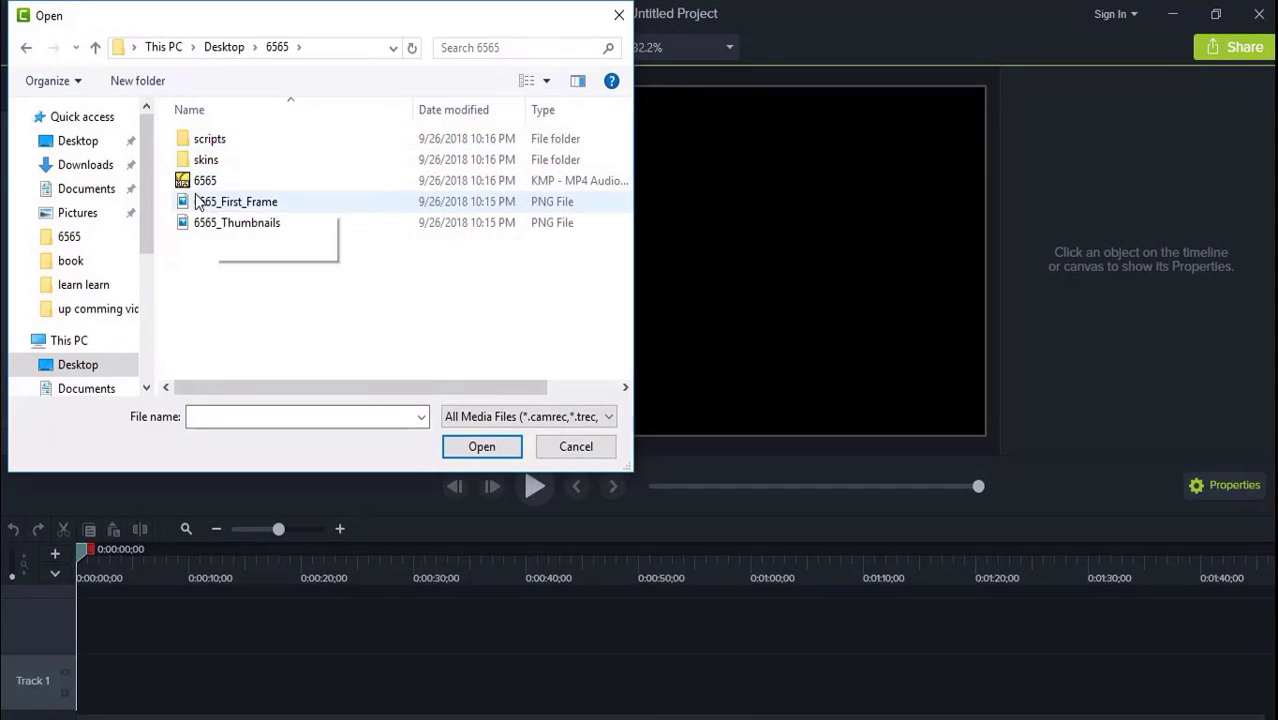
double_click(200, 183)
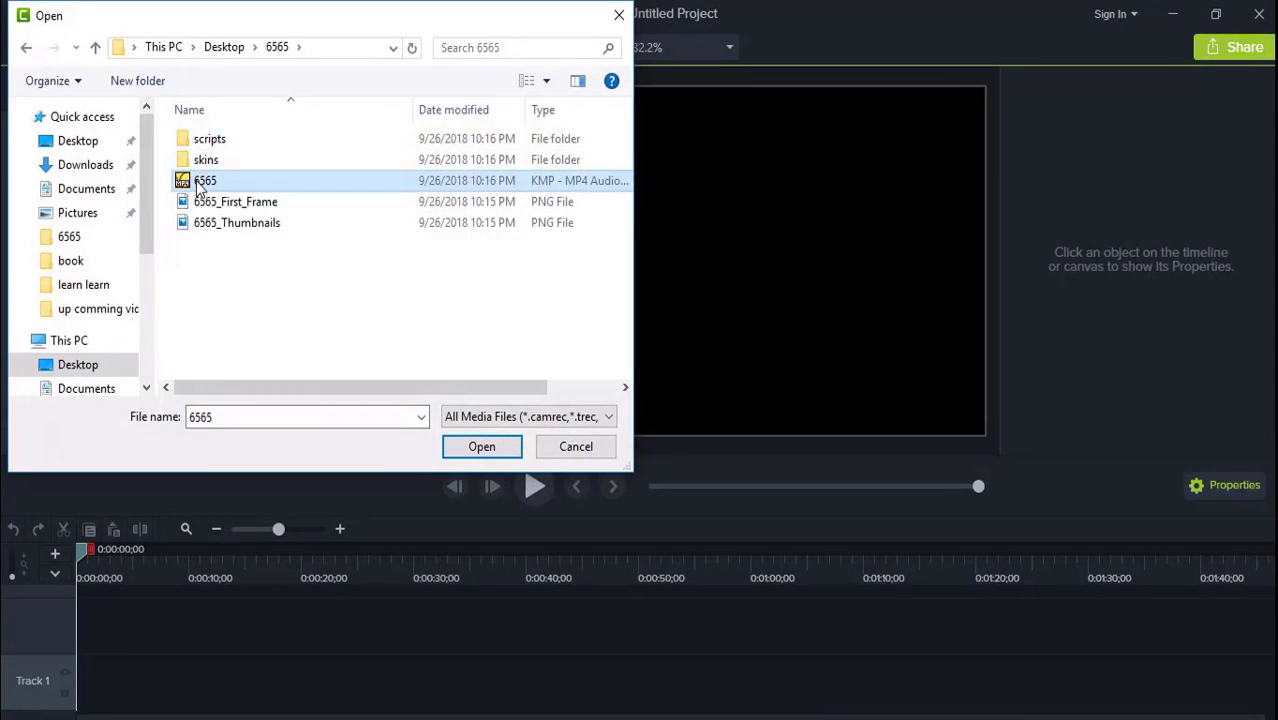
right_click(215, 165)
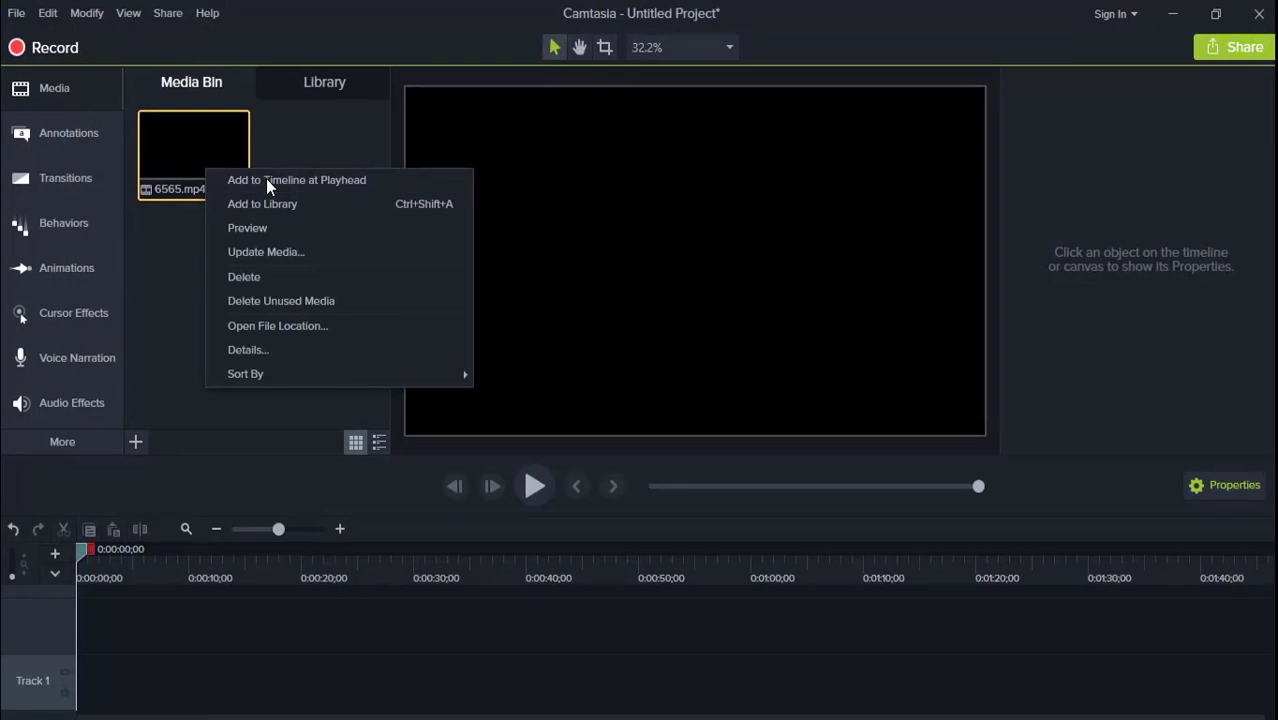
click(266, 178)
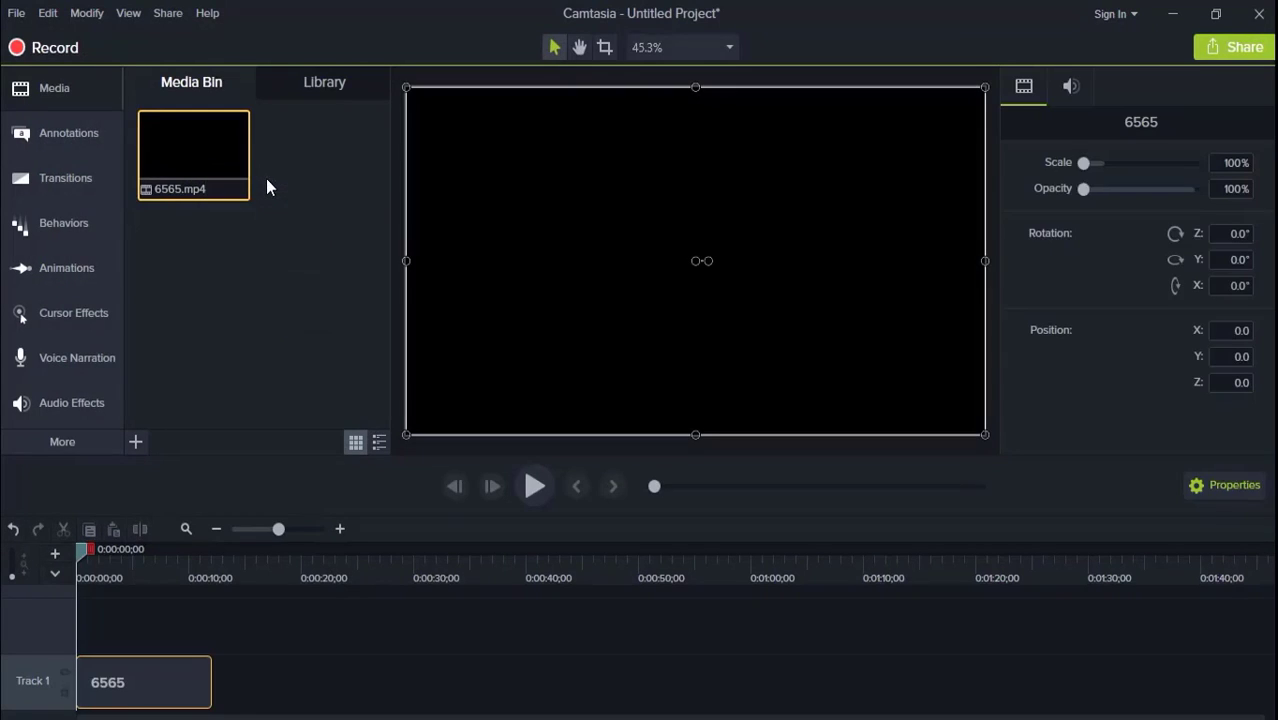
Separate the 6565 clip's audio from its video and delete the original audio from Track 2
right_click(153, 671)
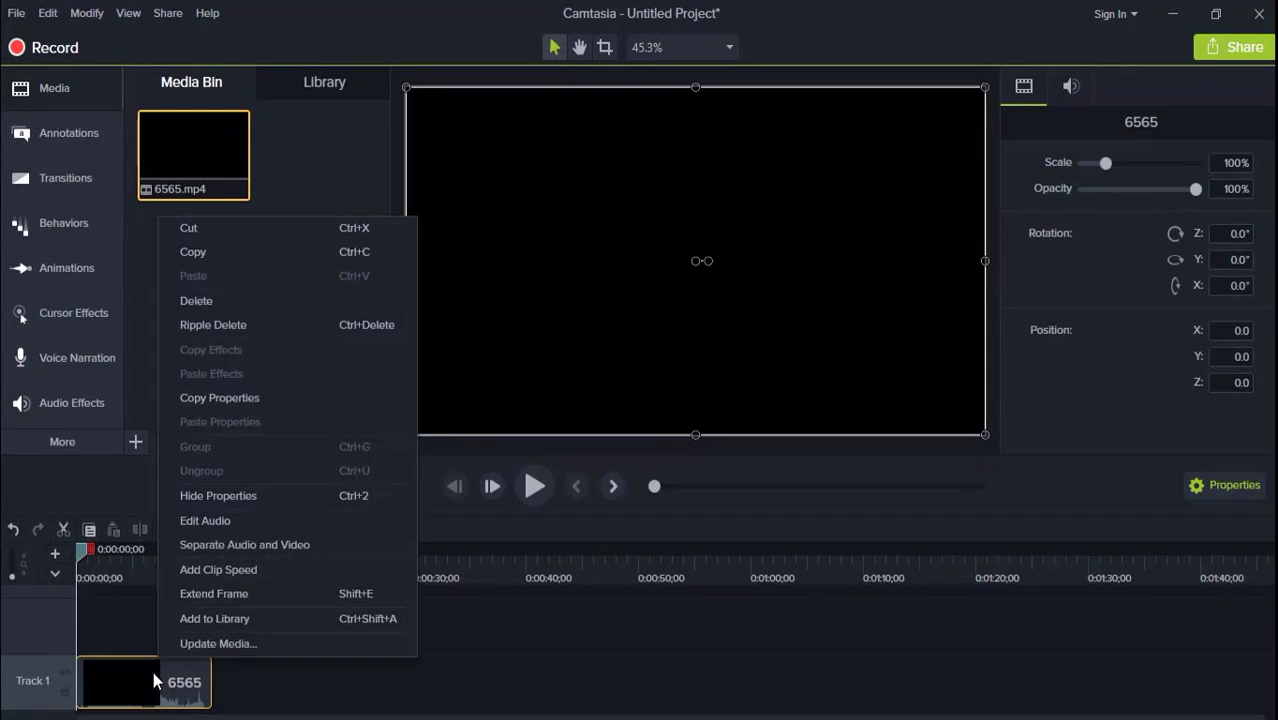
click(236, 543)
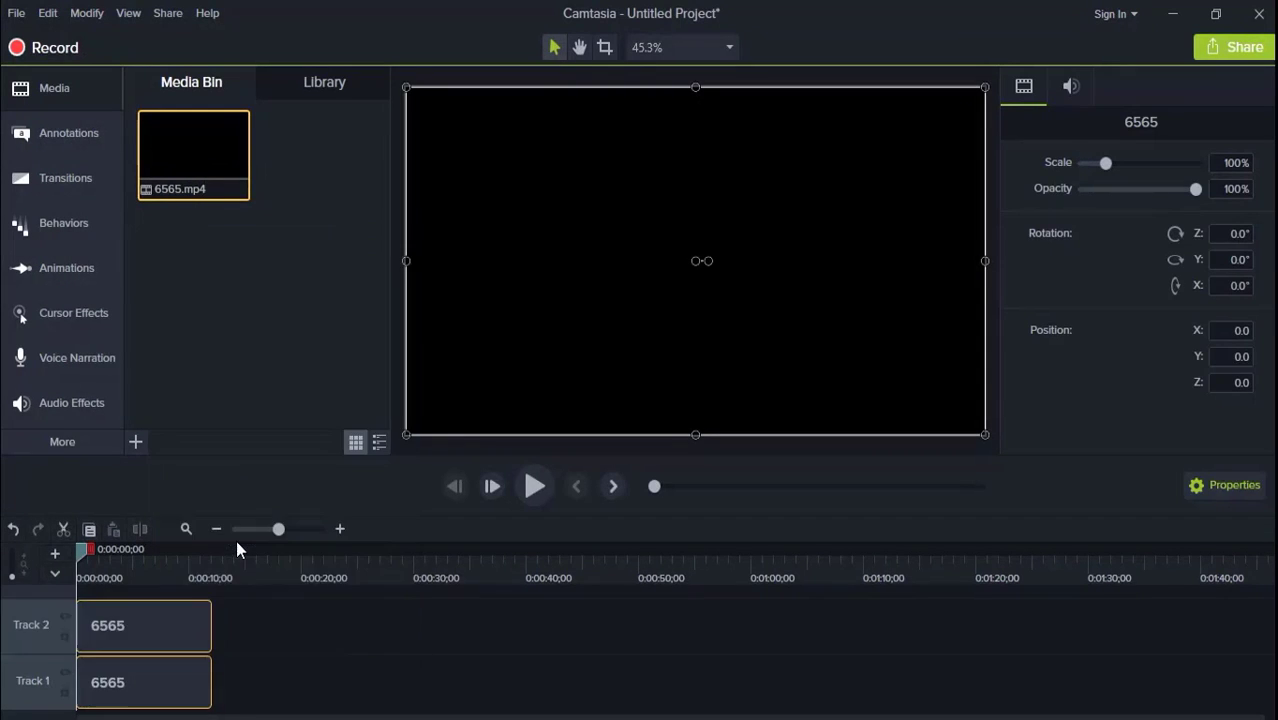
click(294, 706)
click(158, 623)
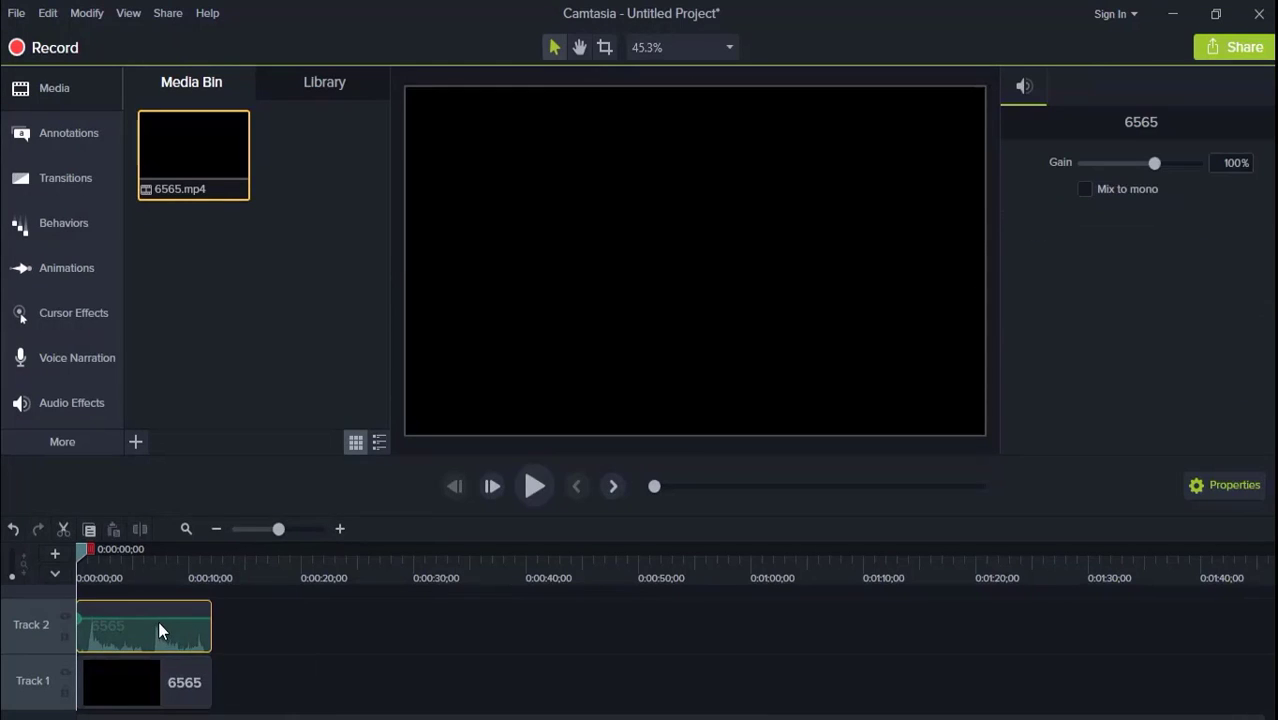
right_click(158, 621)
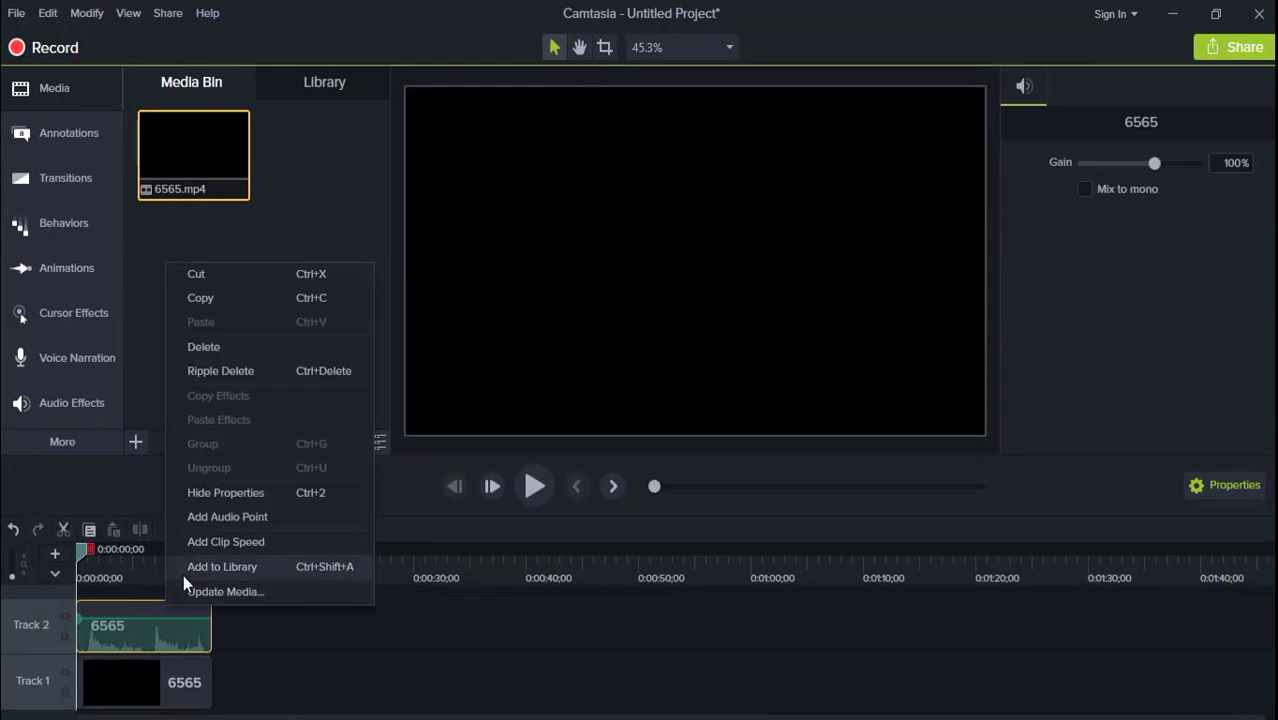
click(205, 348)
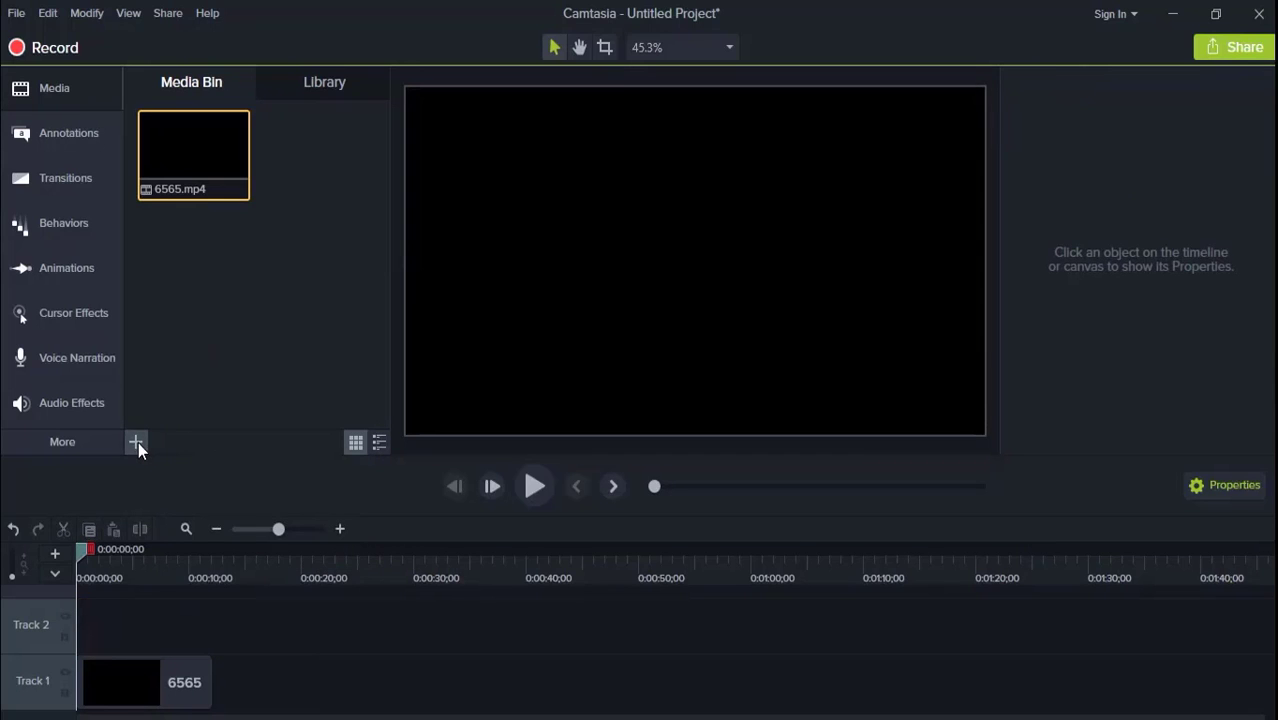
Import the cleaned 12w_545445.wav from the desktop onto the timeline at the playhead and preview it with the video
click(138, 442)
click(169, 356)
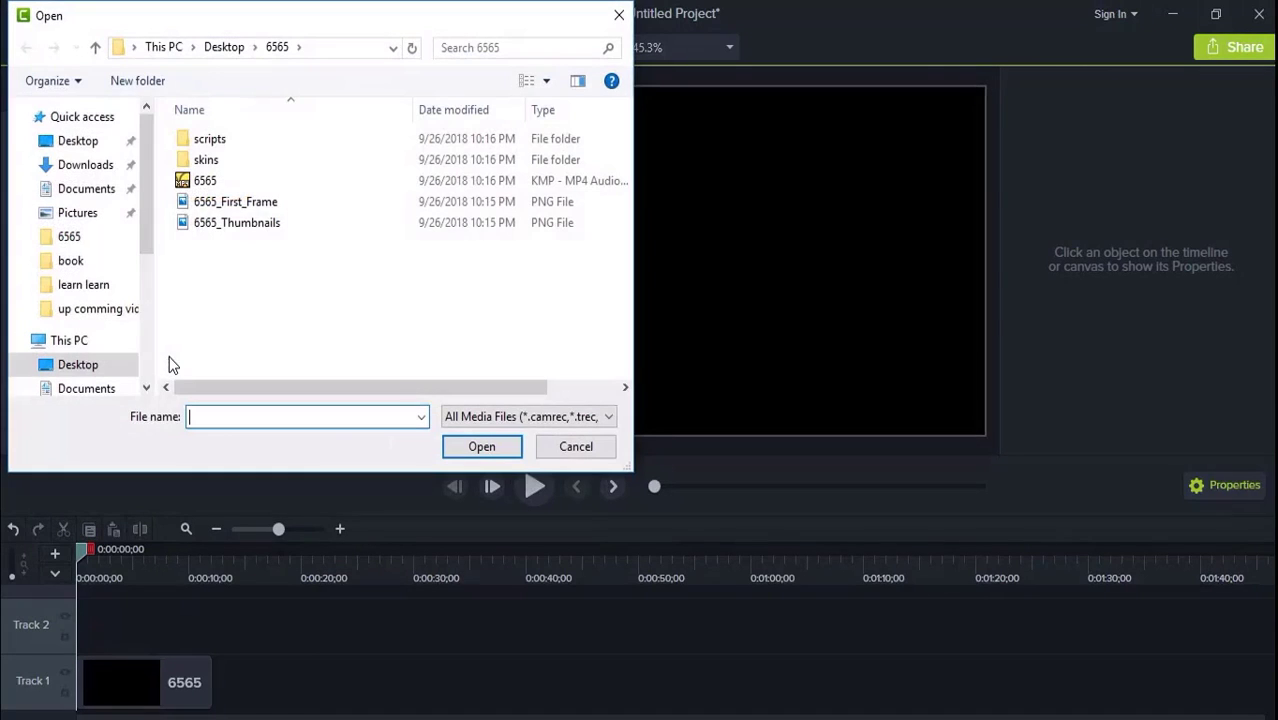
click(78, 142)
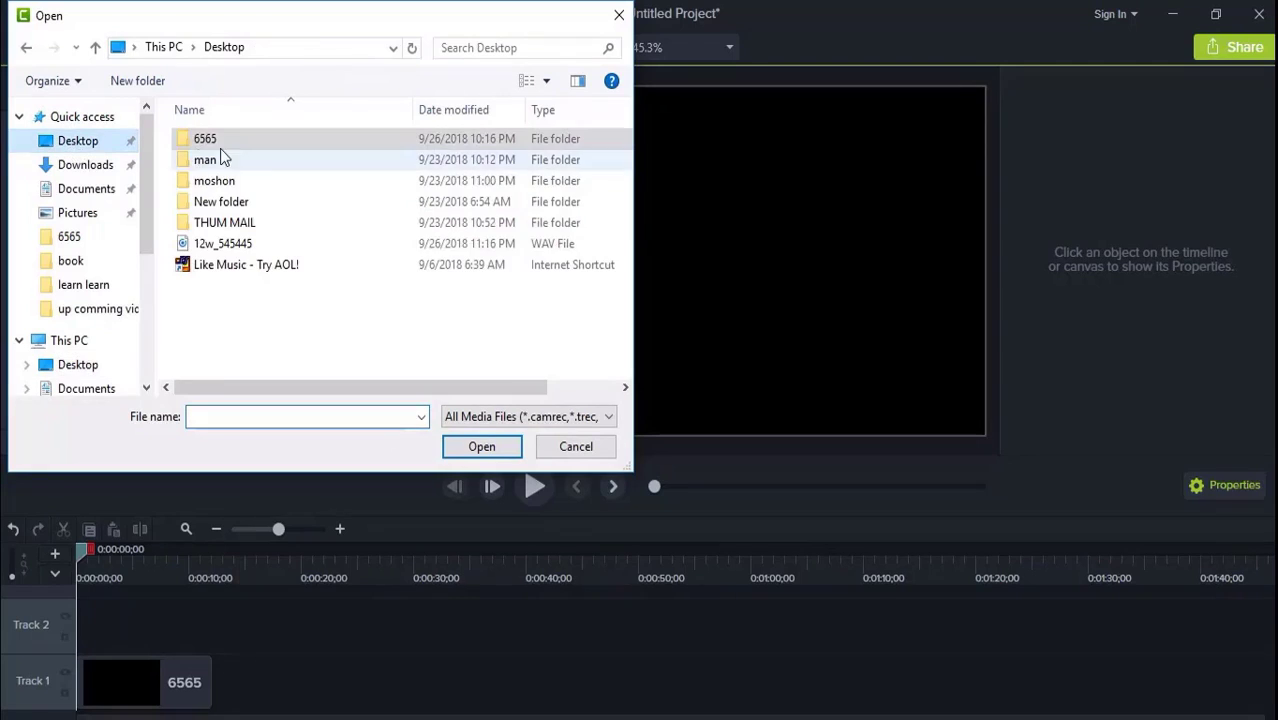
double_click(225, 243)
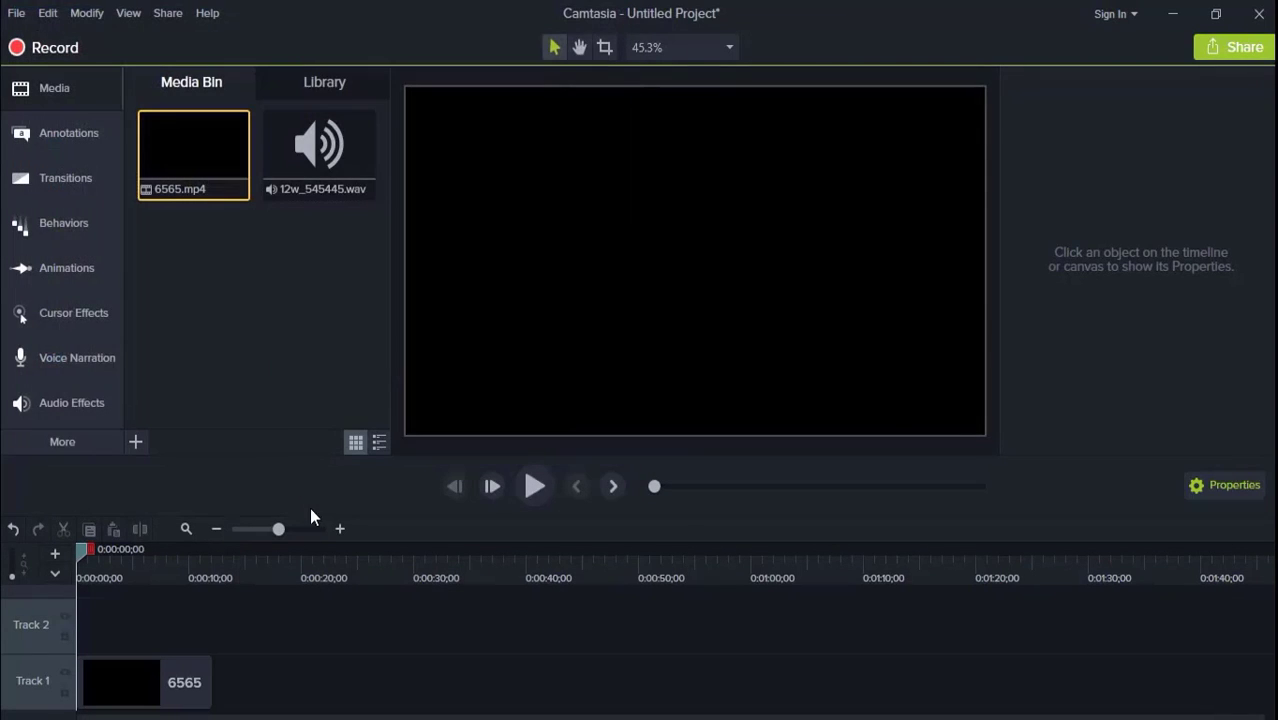
right_click(345, 172)
click(386, 190)
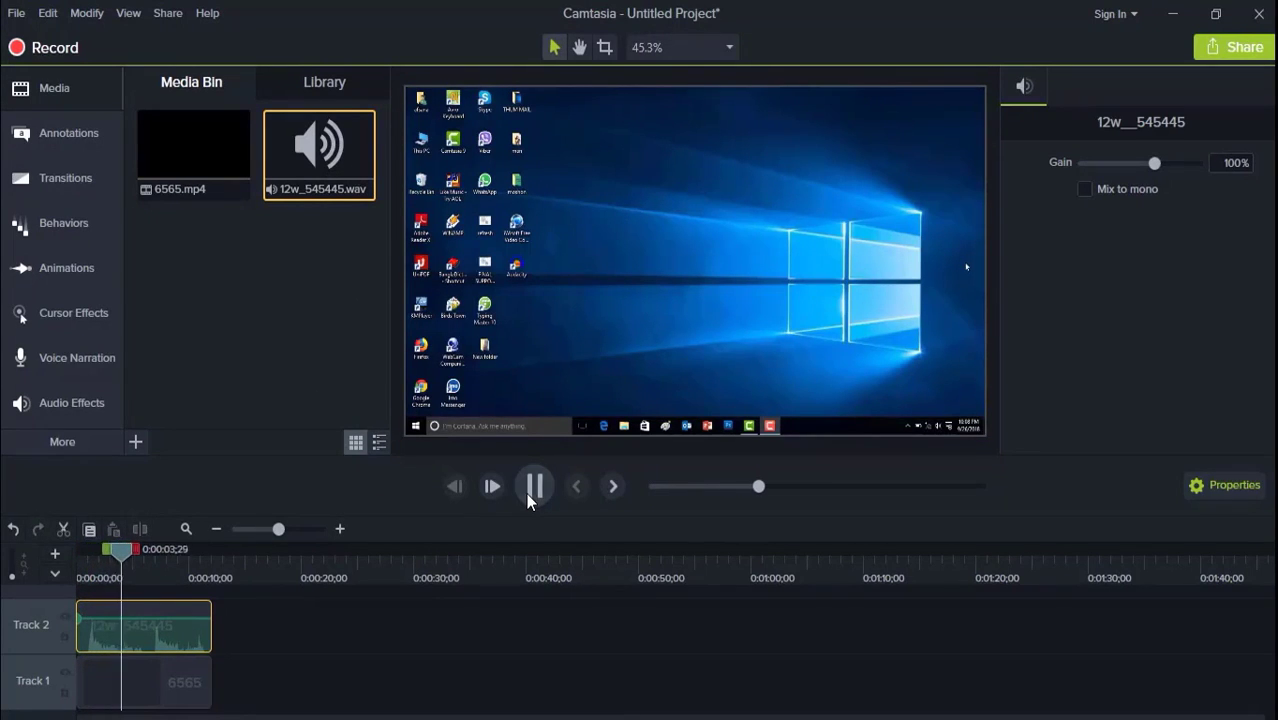
click(528, 495)
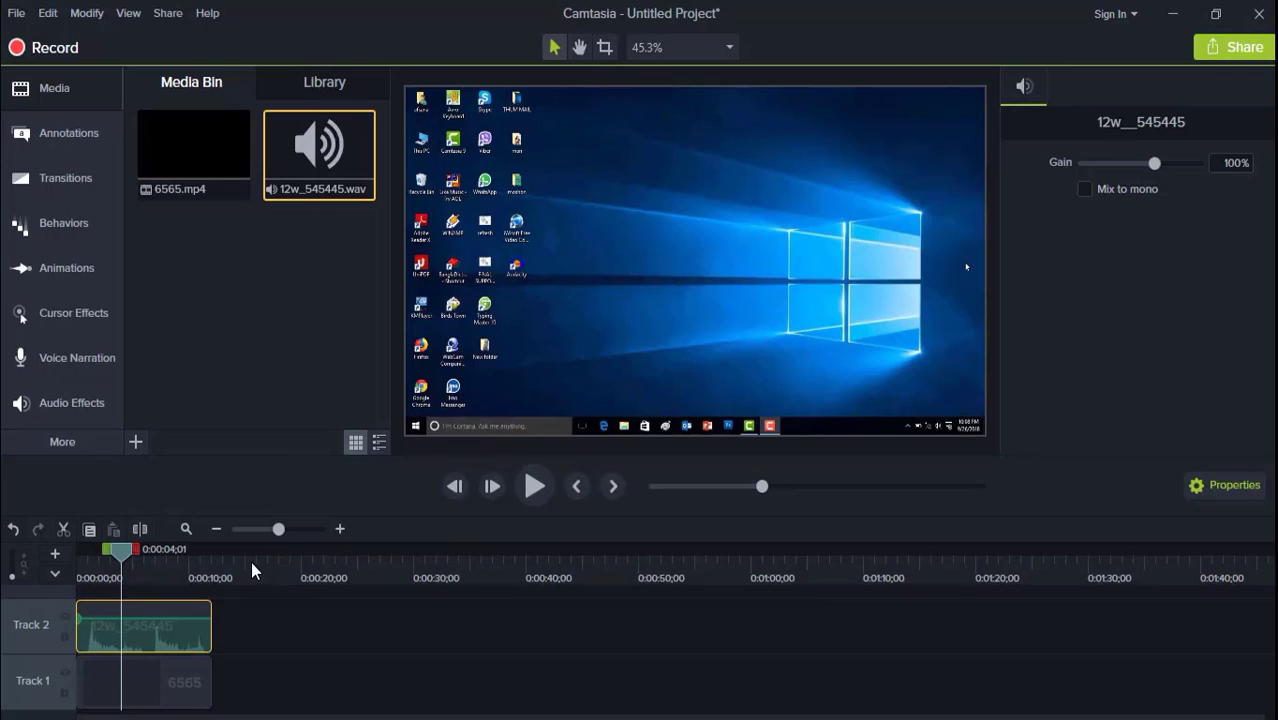
mouse_move(1232, 17)
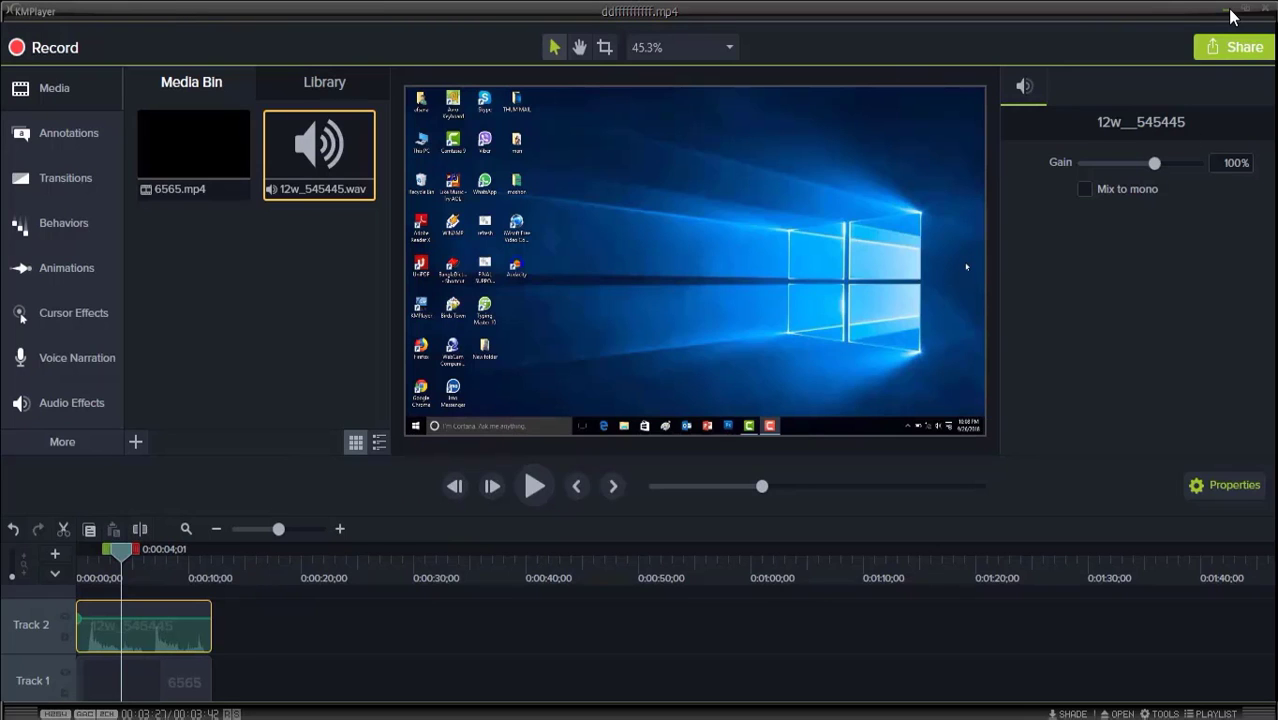